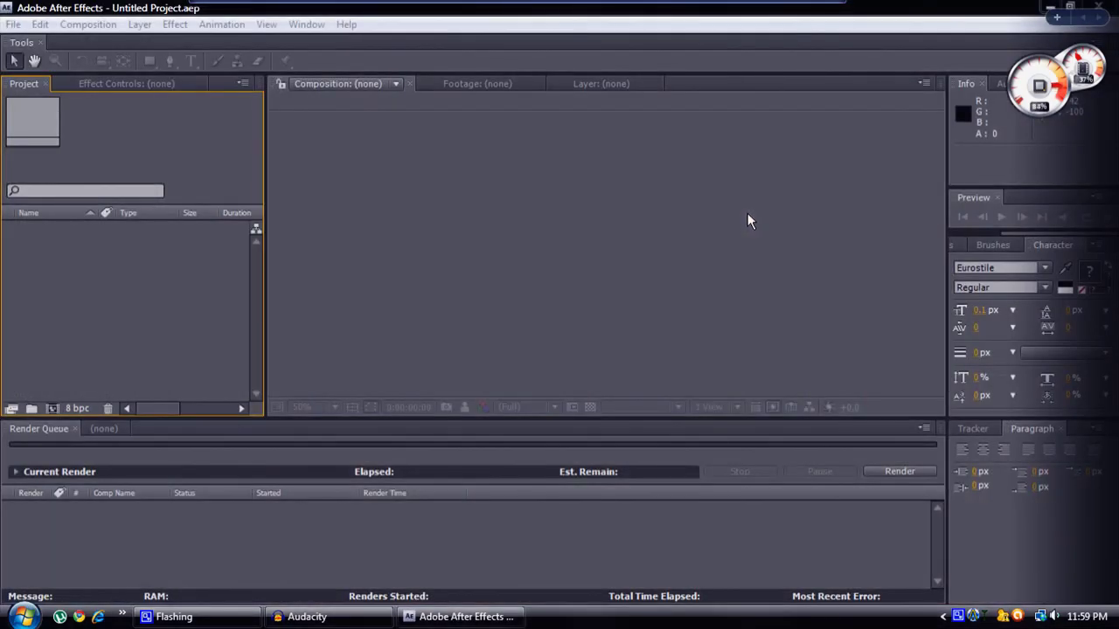
# - Bring After Effects to the front with the Project panel active
pyautogui.click(745, 219)
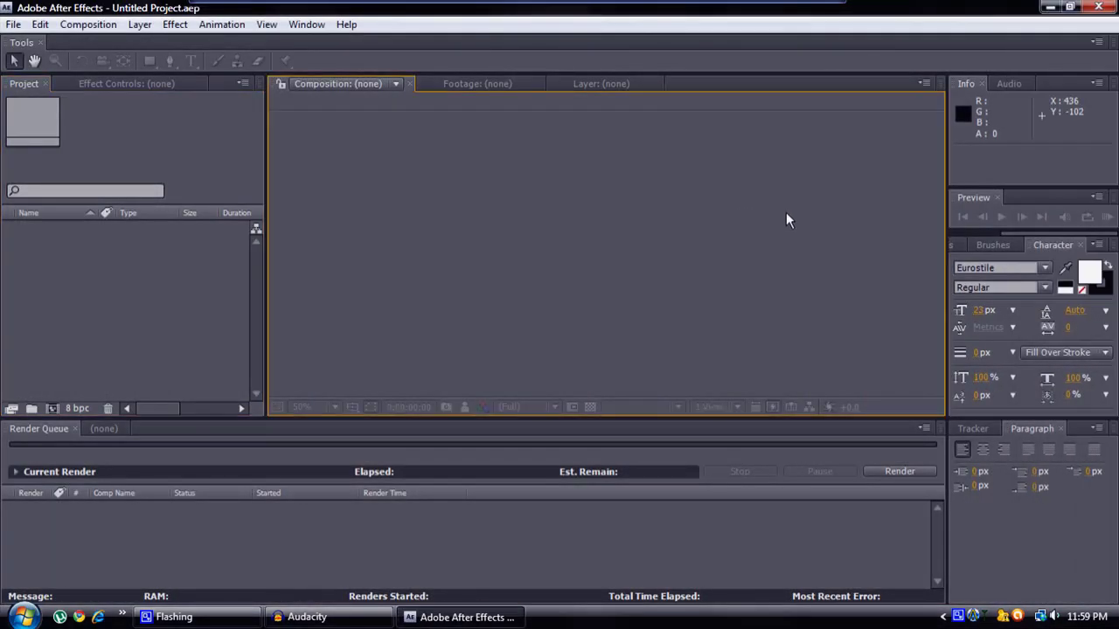
pyautogui.click(124, 280)
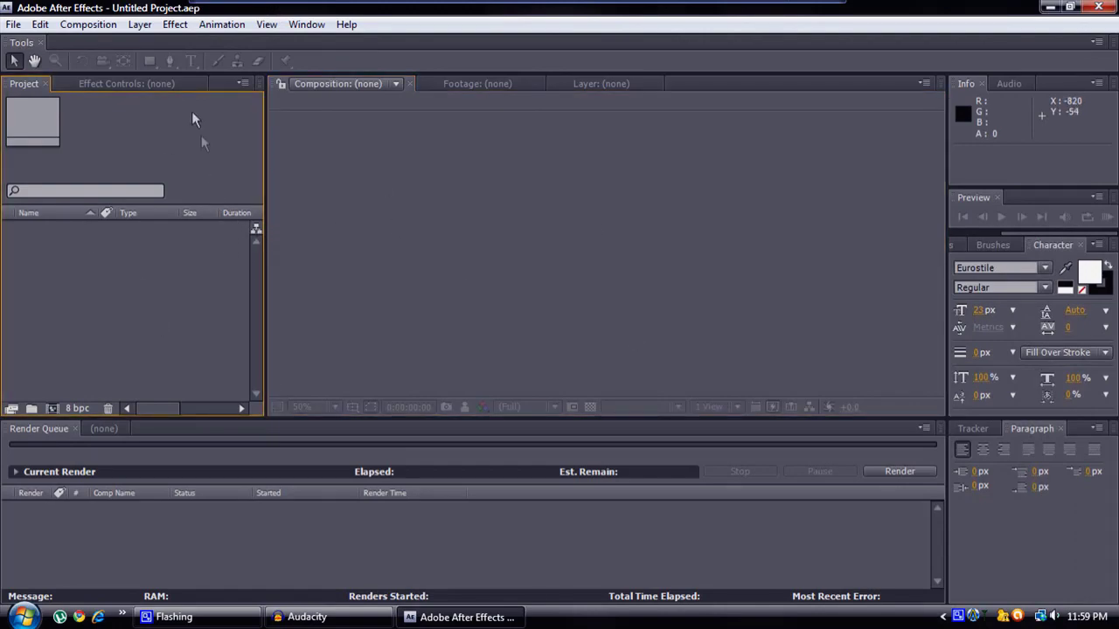
pyautogui.click(14, 24)
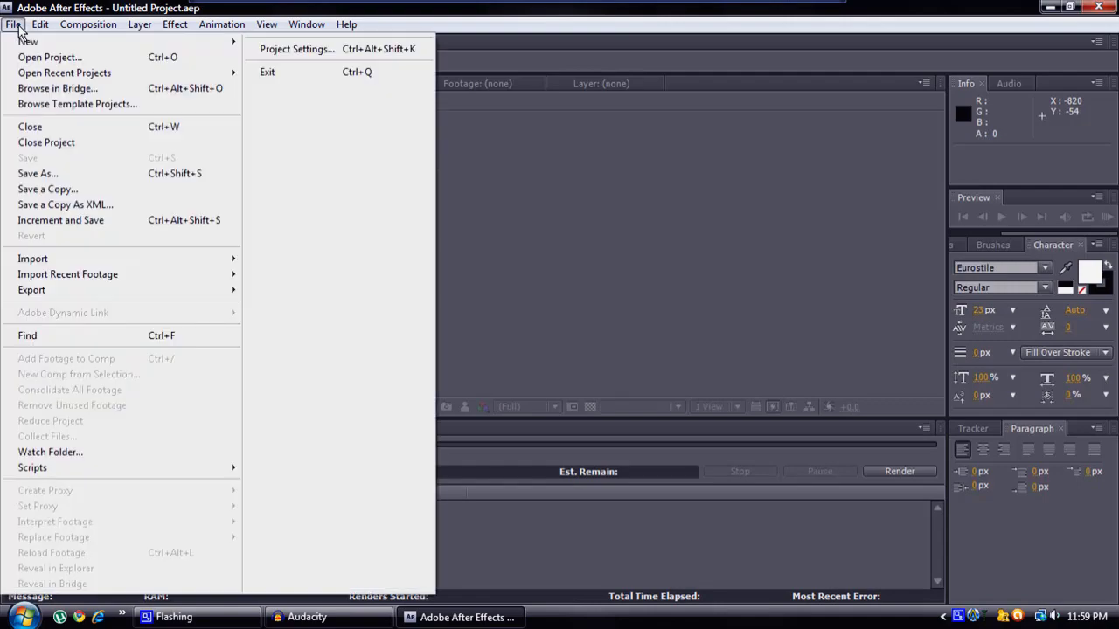
pyautogui.click(702, 187)
pyautogui.click(160, 228)
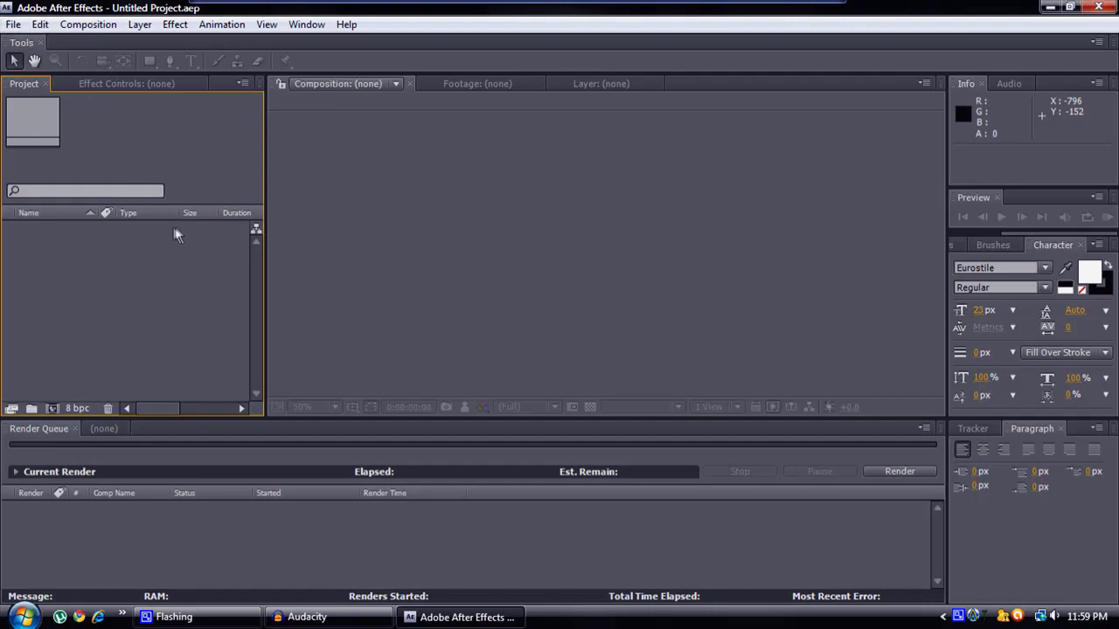
# - Import LOL.avi and drag it onto the Timeline to build a LOL composition
pyautogui.click(13, 24)
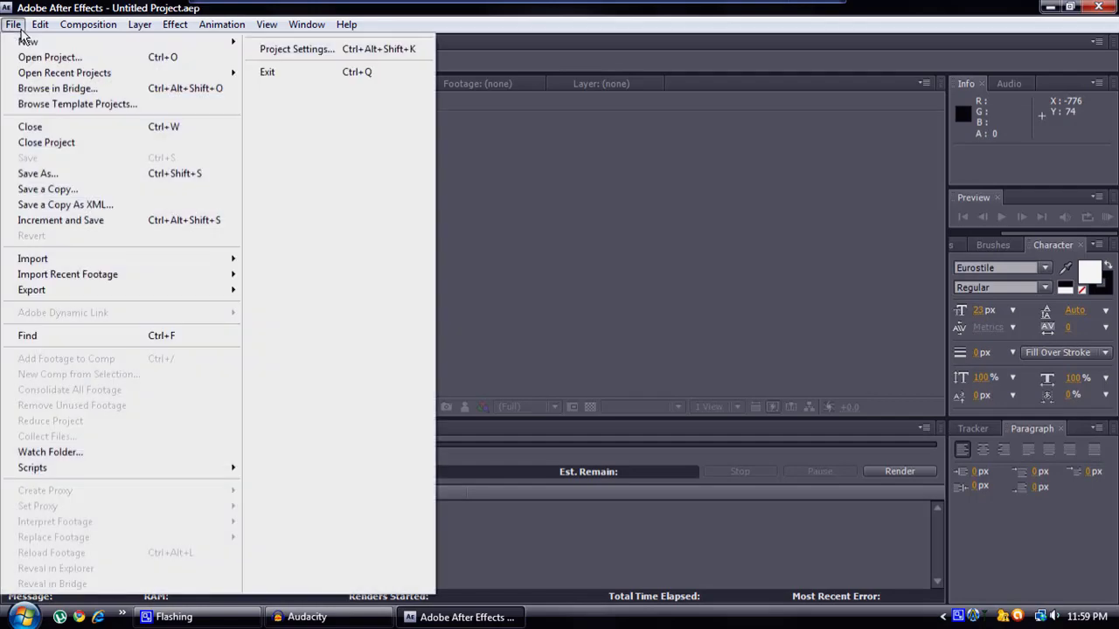
pyautogui.moveTo(187, 258)
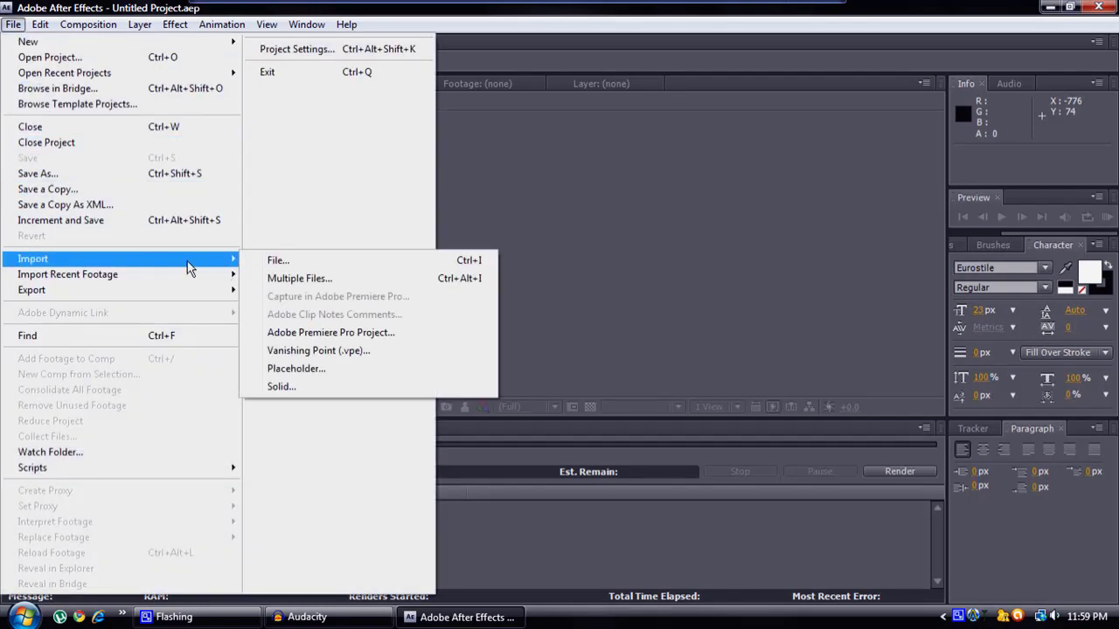
pyautogui.click(321, 260)
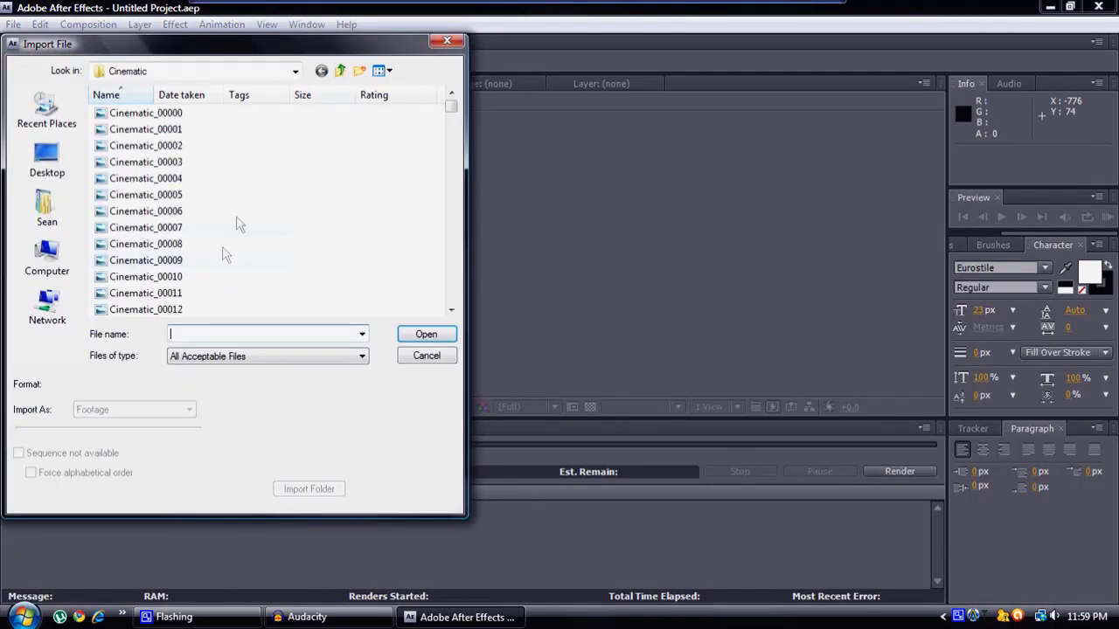
pyautogui.moveTo(451, 106); pyautogui.dragTo(451, 306)
pyautogui.doubleClick(109, 310)
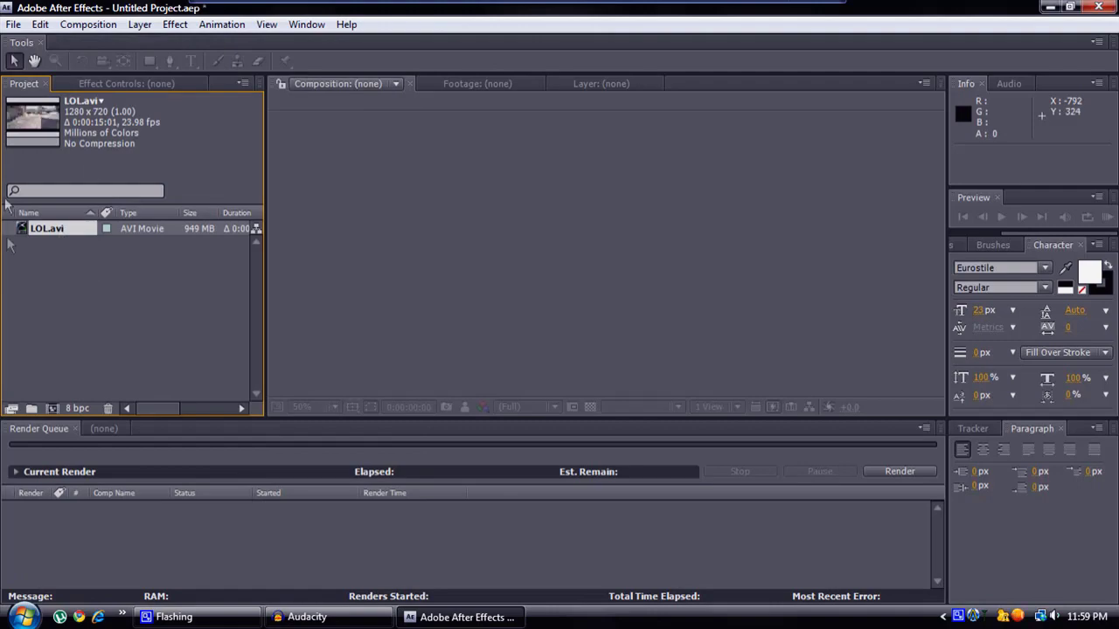
pyautogui.moveTo(44, 232)
pyautogui.mouseDown()
pyautogui.moveTo(60, 300)
pyautogui.moveTo(72, 252)
pyautogui.moveTo(105, 430)
pyautogui.moveTo(48, 219)
pyautogui.moveTo(53, 235)
pyautogui.mouseUp()
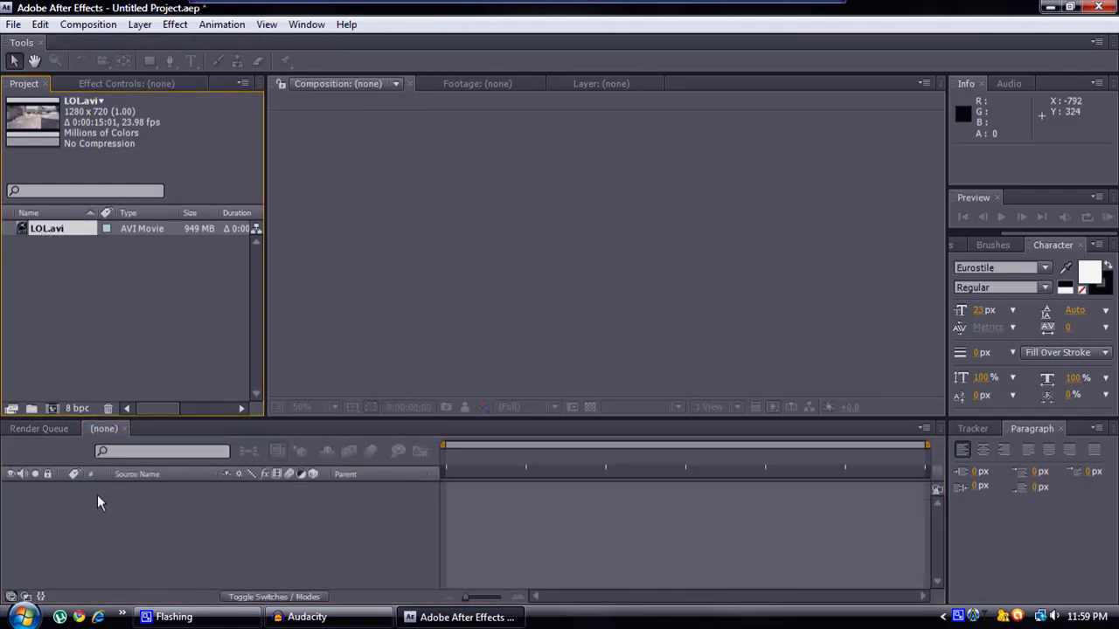
pyautogui.moveTo(99, 503); pyautogui.dragTo(104, 516)
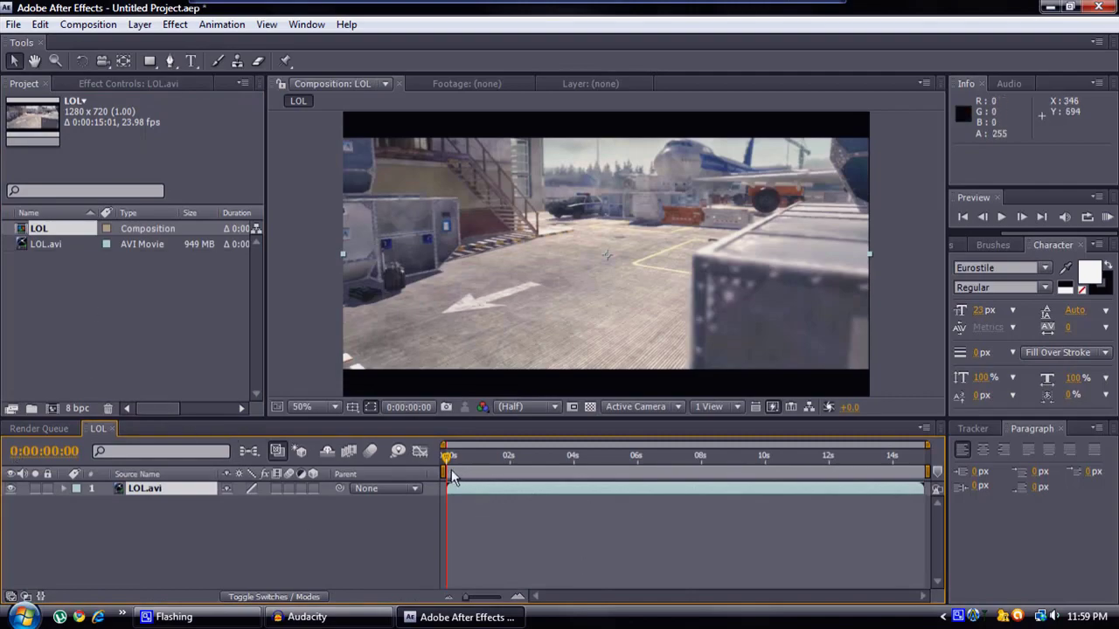
# - Add the LOL composition to the Render Queue
pyautogui.moveTo(448, 457)
pyautogui.mouseDown()
pyautogui.moveTo(836, 467)
pyautogui.moveTo(447, 461)
pyautogui.mouseUp()
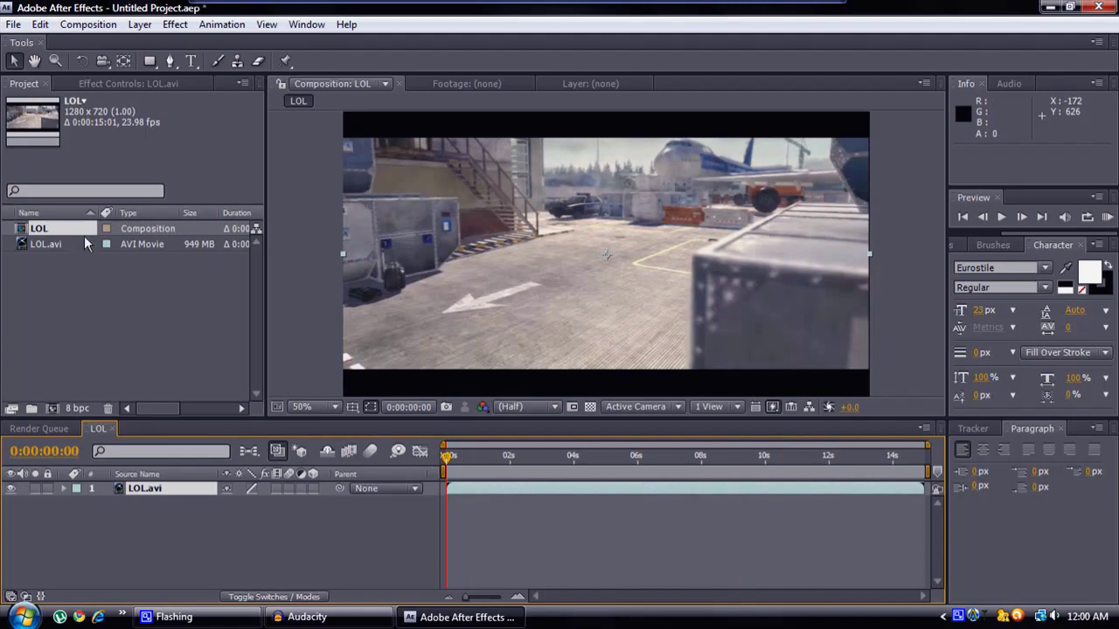
pyautogui.click(37, 430)
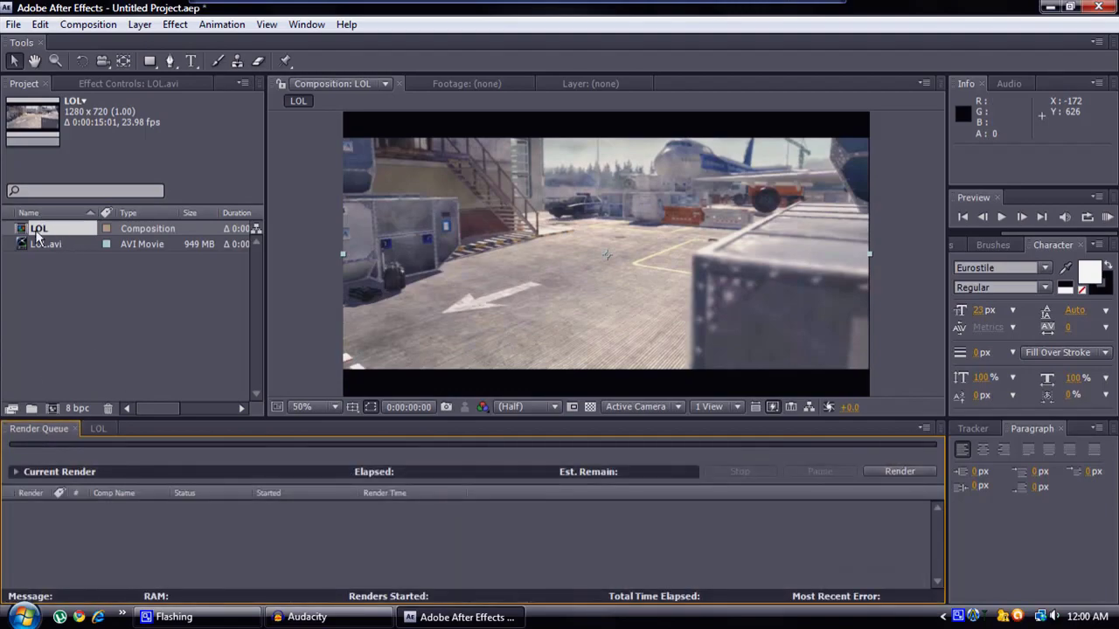
pyautogui.moveTo(39, 232); pyautogui.dragTo(103, 535)
# - Set the output module to a quality-10 JPEG Sequence, then quit without saving
pyautogui.click(140, 534)
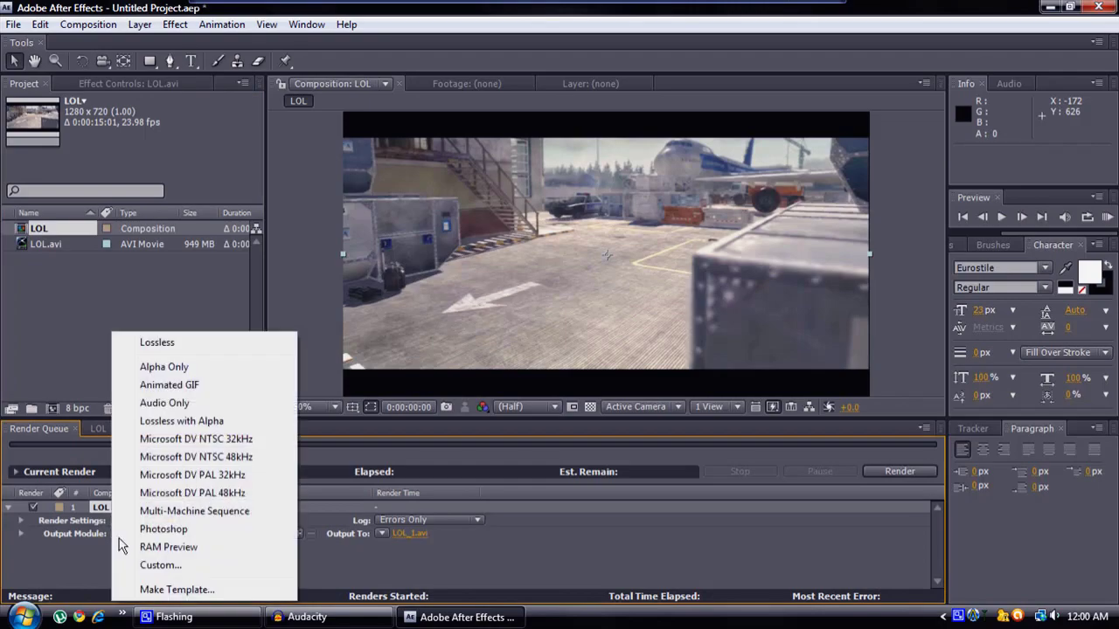
pyautogui.click(155, 568)
pyautogui.click(507, 106)
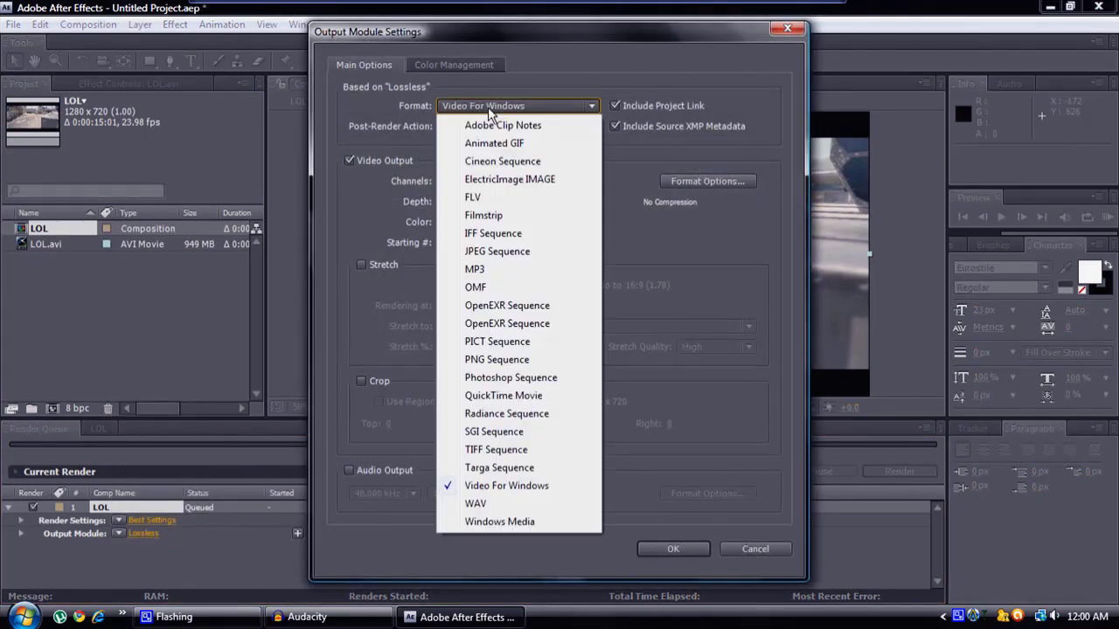
pyautogui.click(496, 251)
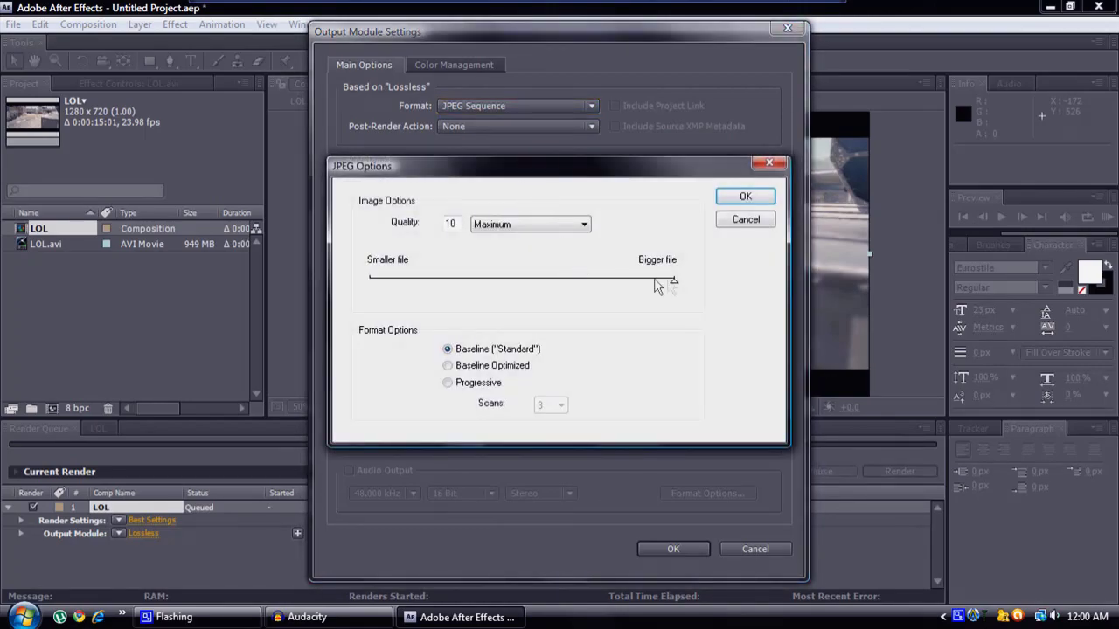
pyautogui.click(743, 197)
pyautogui.click(664, 551)
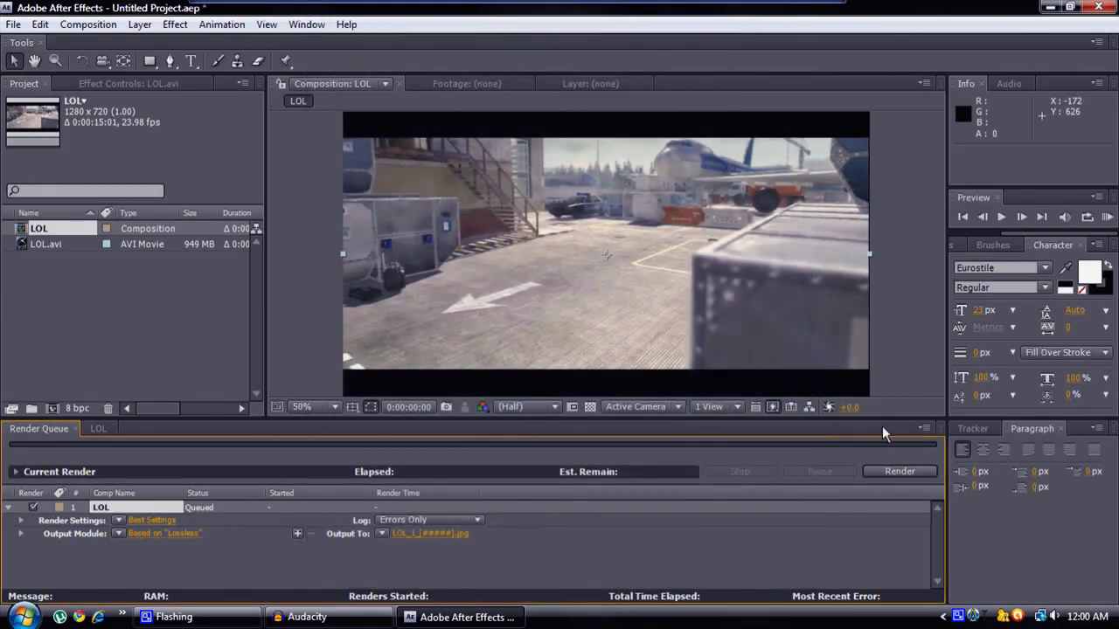
pyautogui.click(1099, 7)
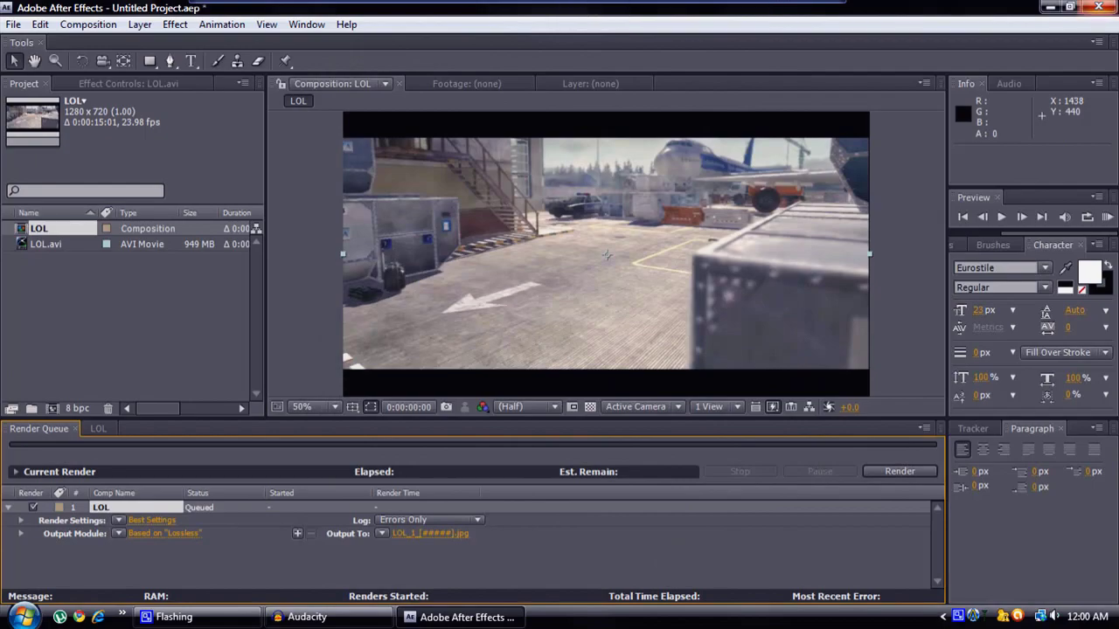
pyautogui.click(559, 335)
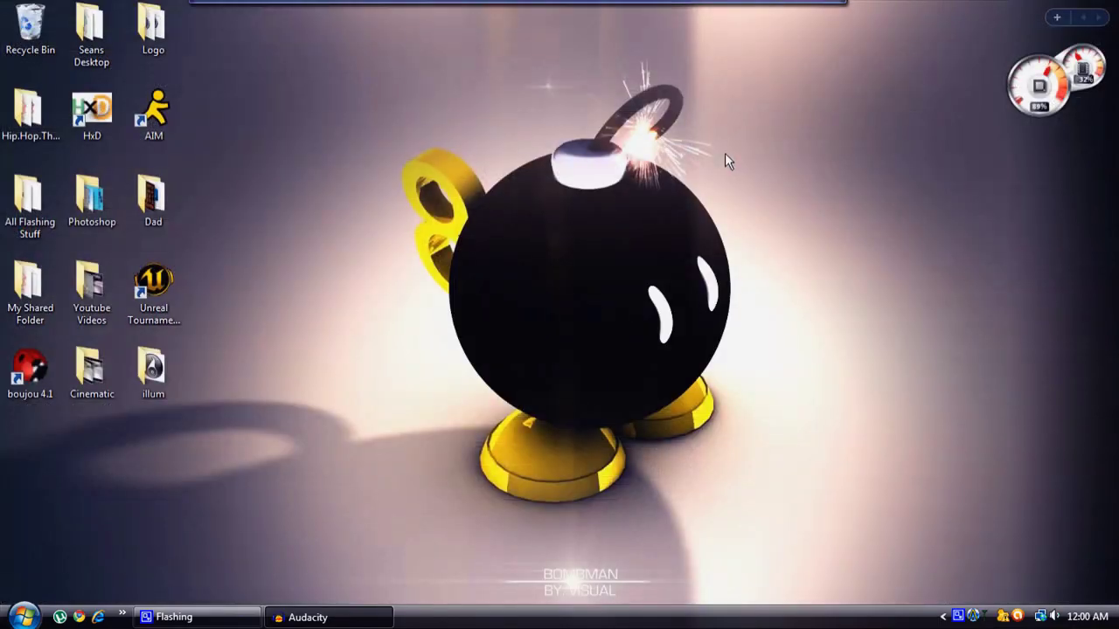
# - Launch boujou 4.1 from its desktop shortcut, then return to the desktop
pyautogui.click(30, 369)
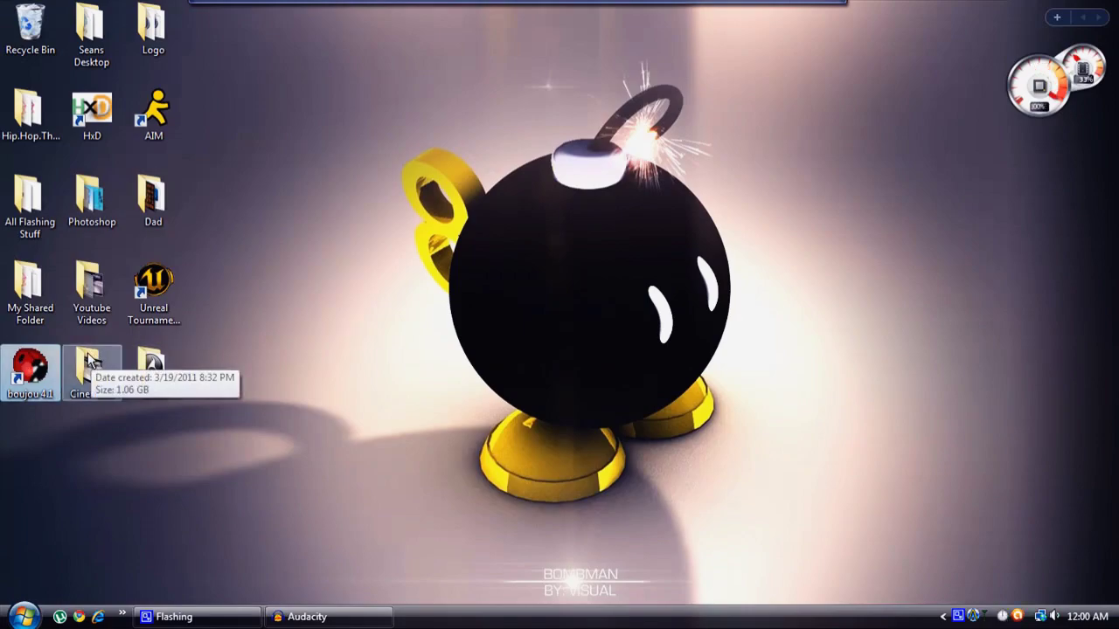
pyautogui.press('Return')
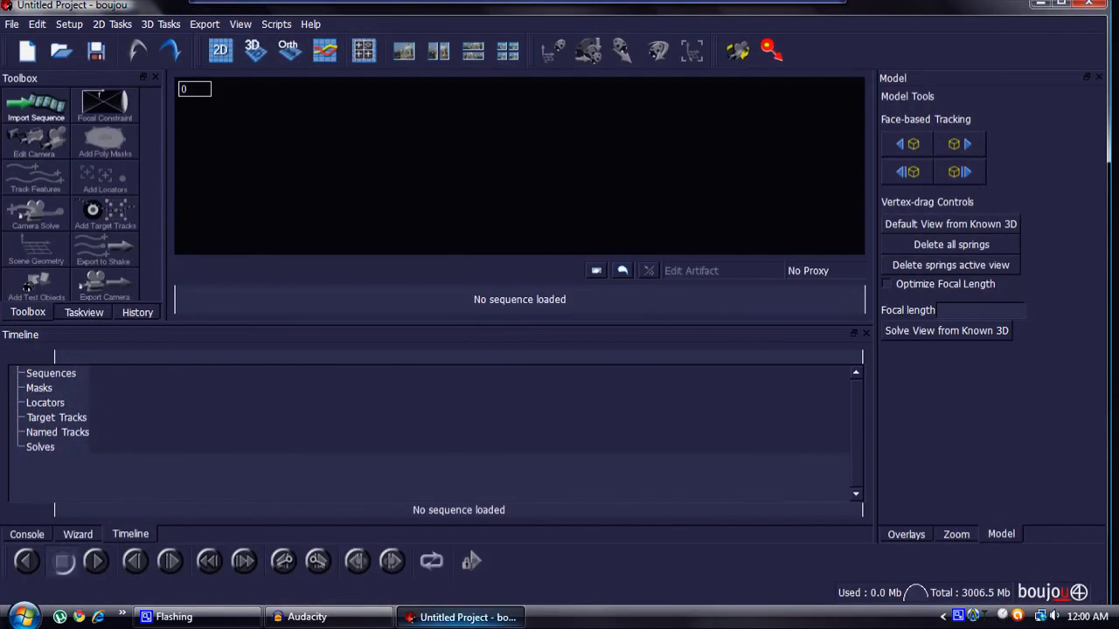
pyautogui.press('super+d')
# - Check the Cinematic folder's frames through Cinematic_00359, then restore boujou's Untitled Project
pyautogui.doubleClick(91, 363)
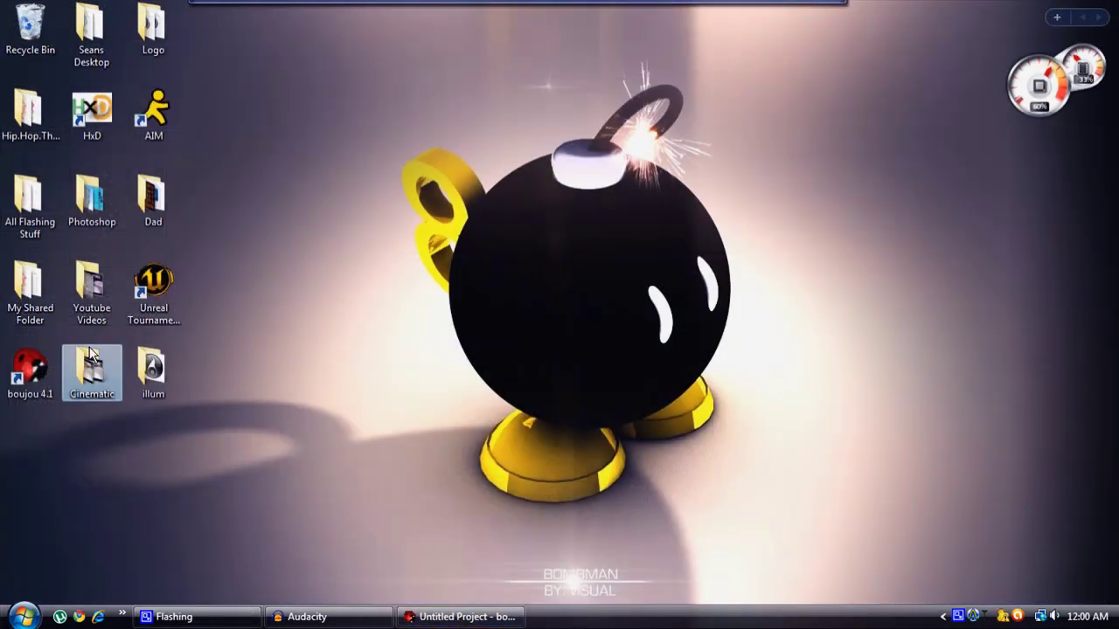
pyautogui.scroll(-3, 775, 273)
pyautogui.moveTo(775, 273); pyautogui.dragTo(777, 518)
pyautogui.click(722, 374)
pyautogui.click(717, 428)
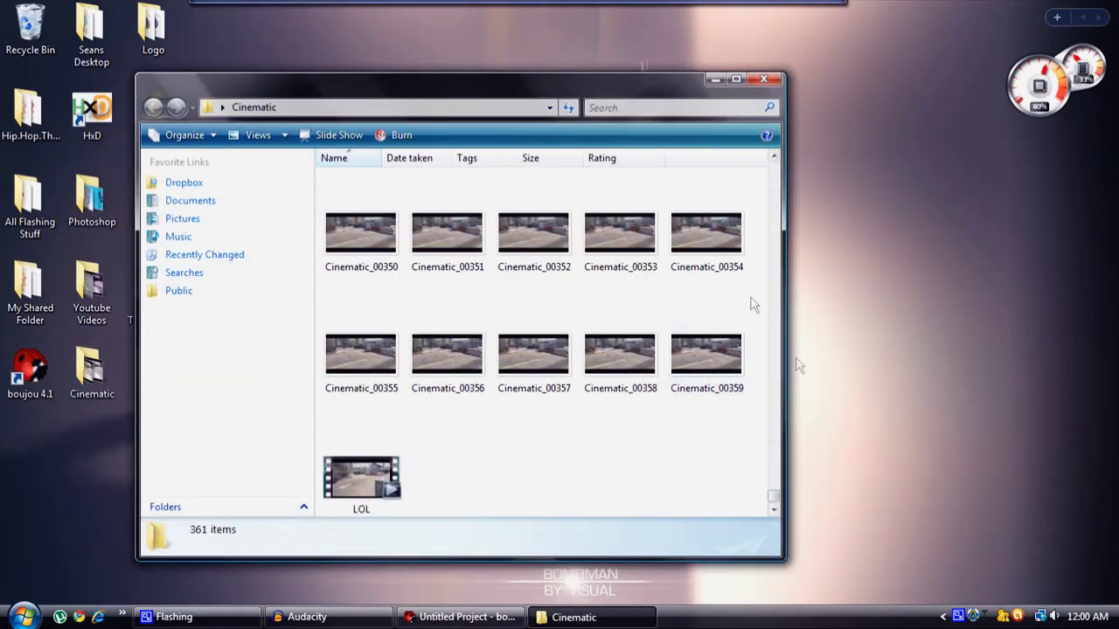
pyautogui.click(767, 81)
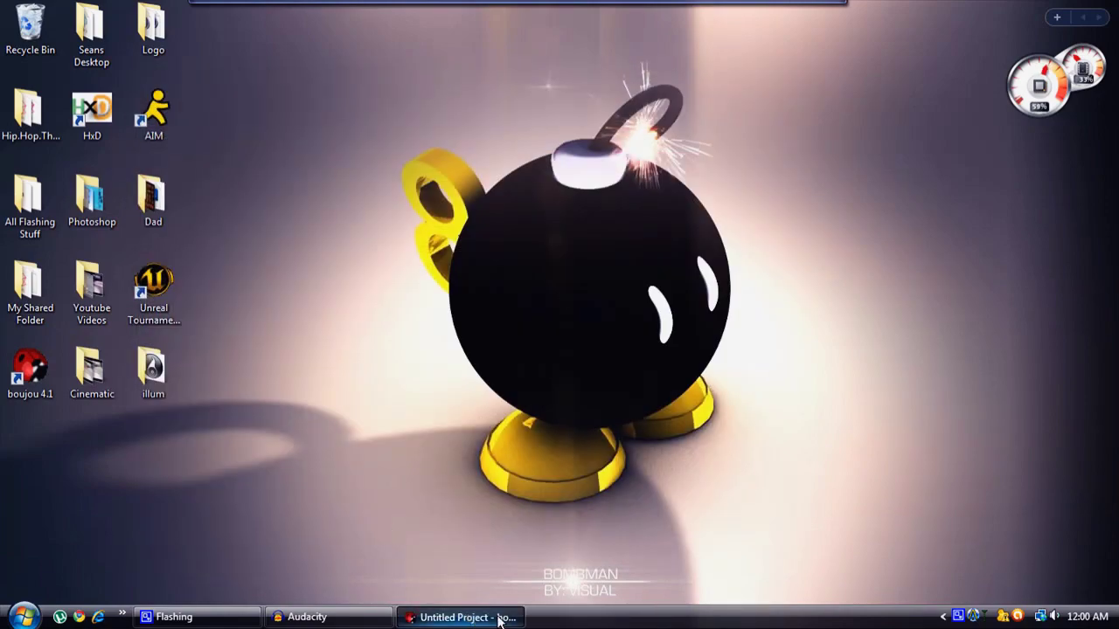
pyautogui.click(455, 617)
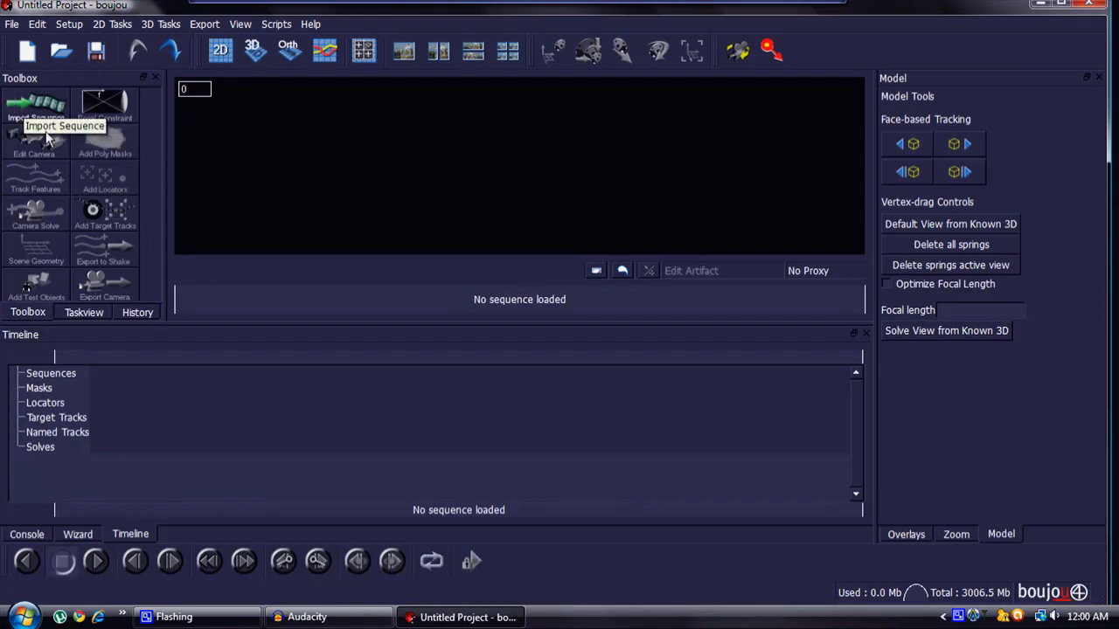
# - Start Import Sequence and browse to the Cinematic frames folder on the Desktop
pyautogui.click(35, 105)
pyautogui.click(340, 131)
pyautogui.click(341, 131)
pyautogui.click(341, 131)
pyautogui.click(261, 197)
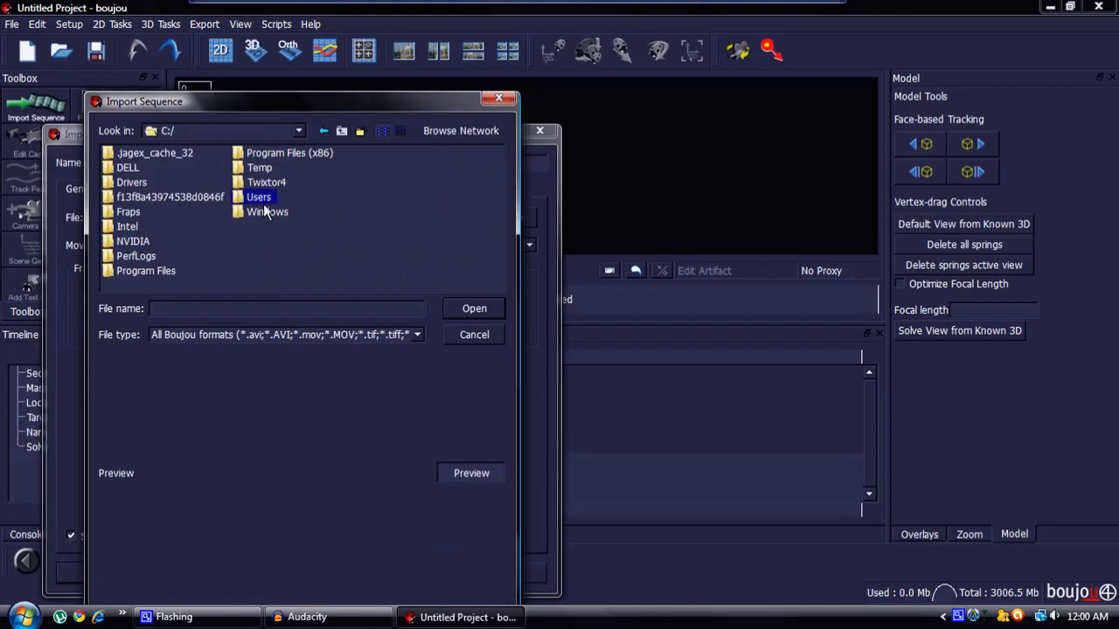
pyautogui.doubleClick(262, 200)
pyautogui.doubleClick(133, 199)
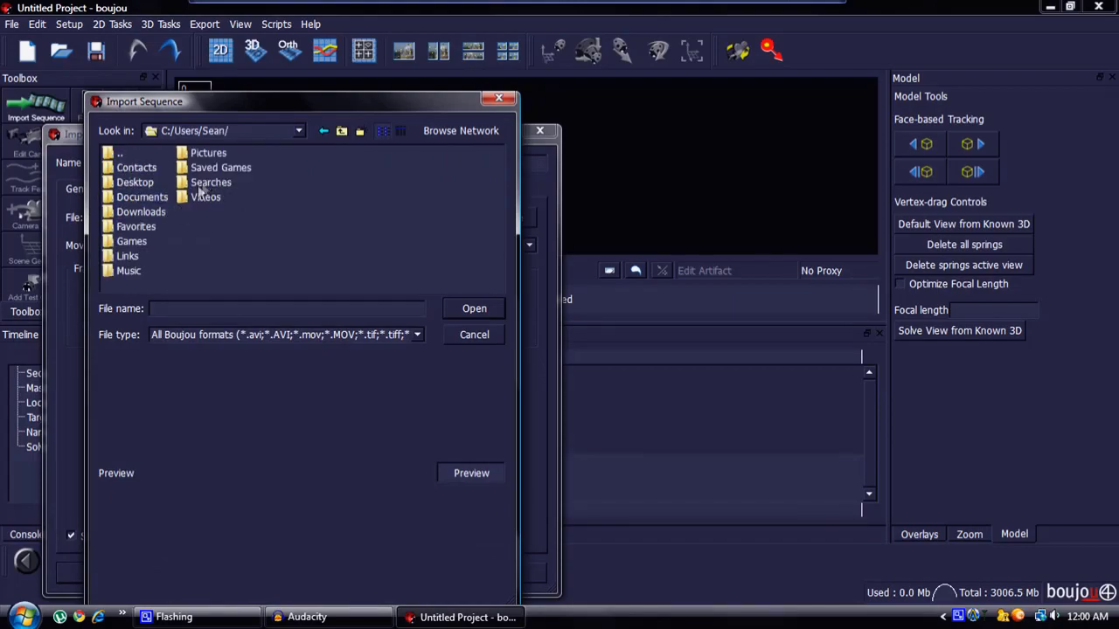
pyautogui.doubleClick(131, 183)
pyautogui.doubleClick(135, 183)
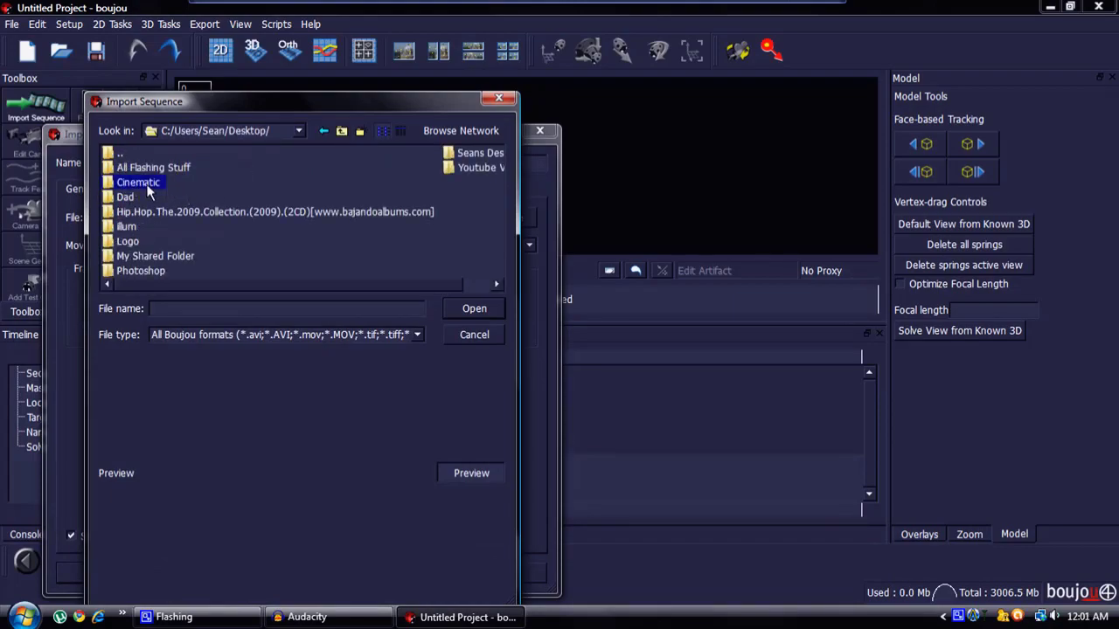
# - Pick Cinematic_00000.jpg and load frames 0–359 as Sequence 1
pyautogui.click(168, 169)
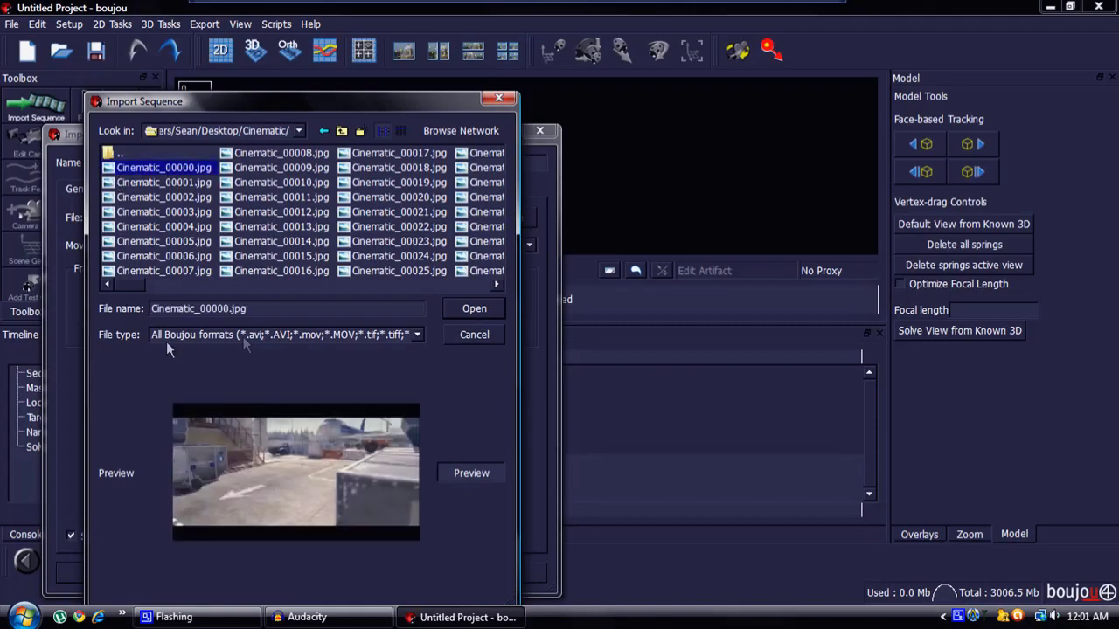
pyautogui.click(472, 309)
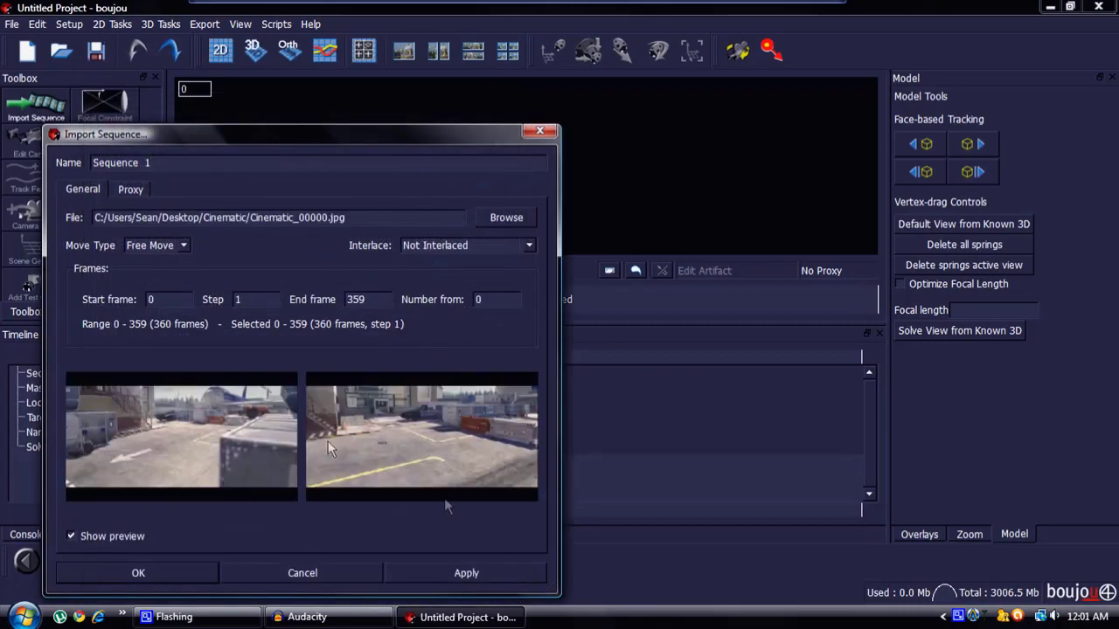
pyautogui.click(443, 569)
pyautogui.click(328, 570)
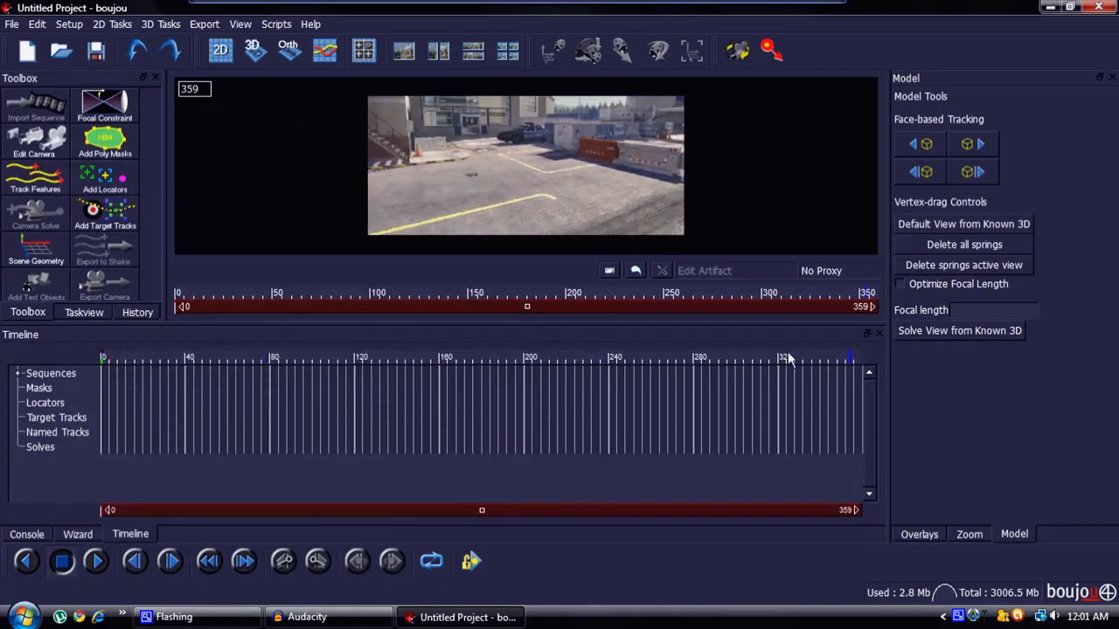
# - Track features on all frames with the Advanced Sensitivity slider lowered
pyautogui.click(26, 185)
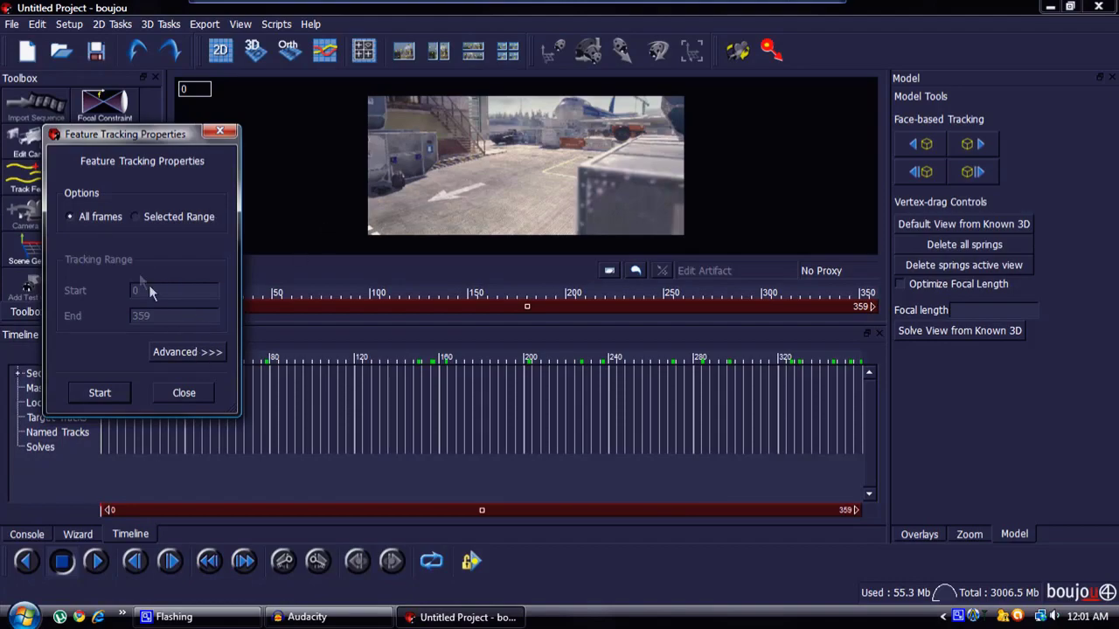
pyautogui.click(210, 352)
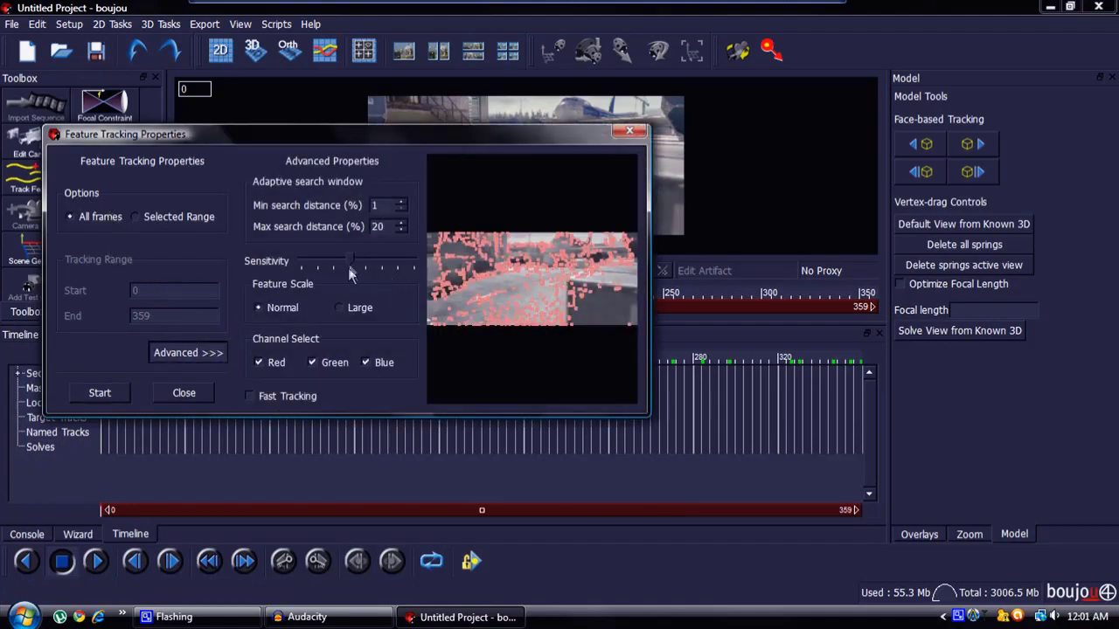
pyautogui.click(320, 267)
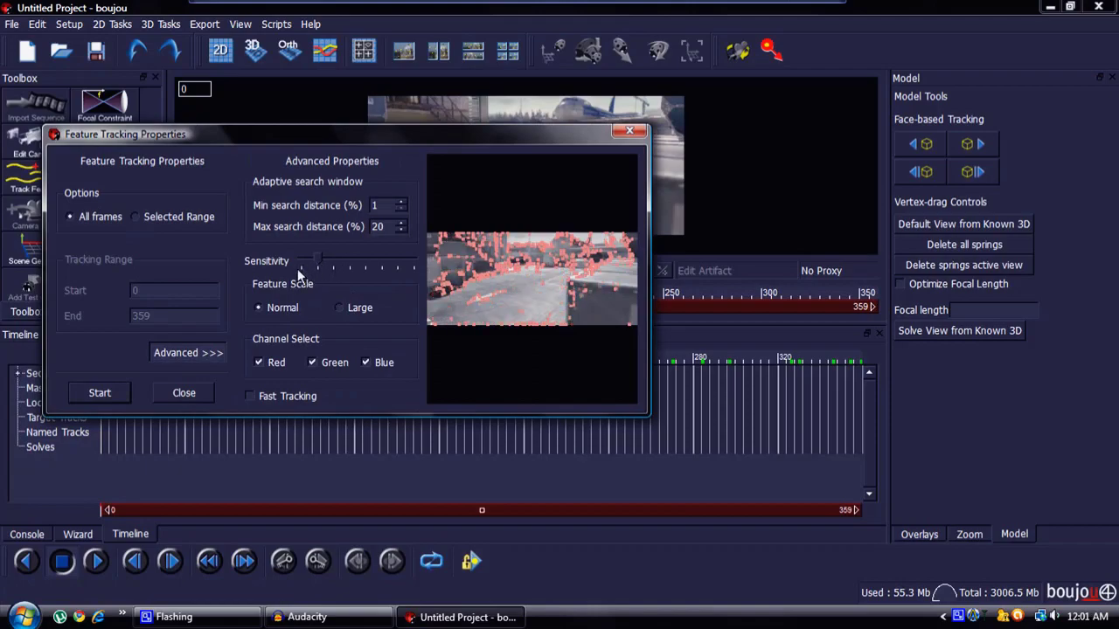
pyautogui.click(100, 392)
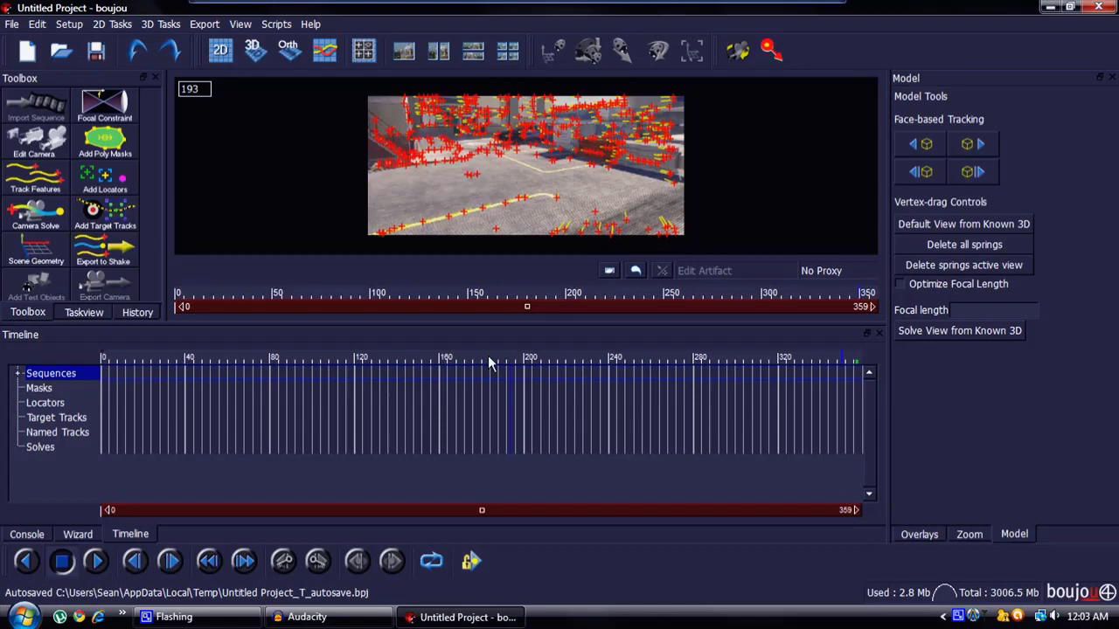
# - Run Camera Solve on all frames with Optimize camera path smoothness enabled
pyautogui.moveTo(488, 357); pyautogui.dragTo(468, 357)
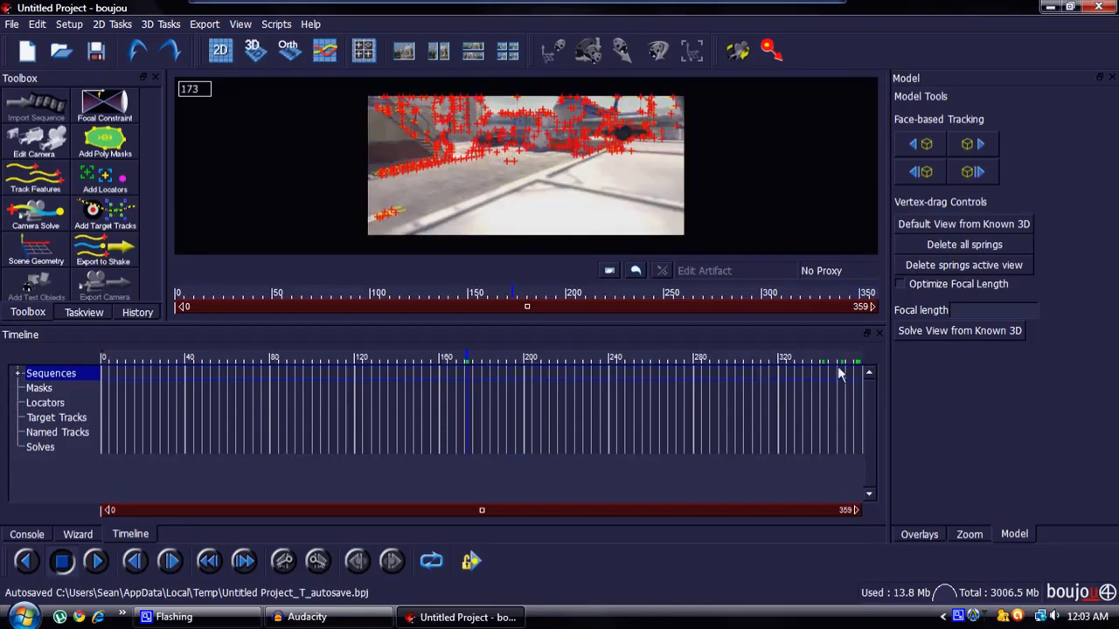
pyautogui.moveTo(467, 357); pyautogui.dragTo(292, 361)
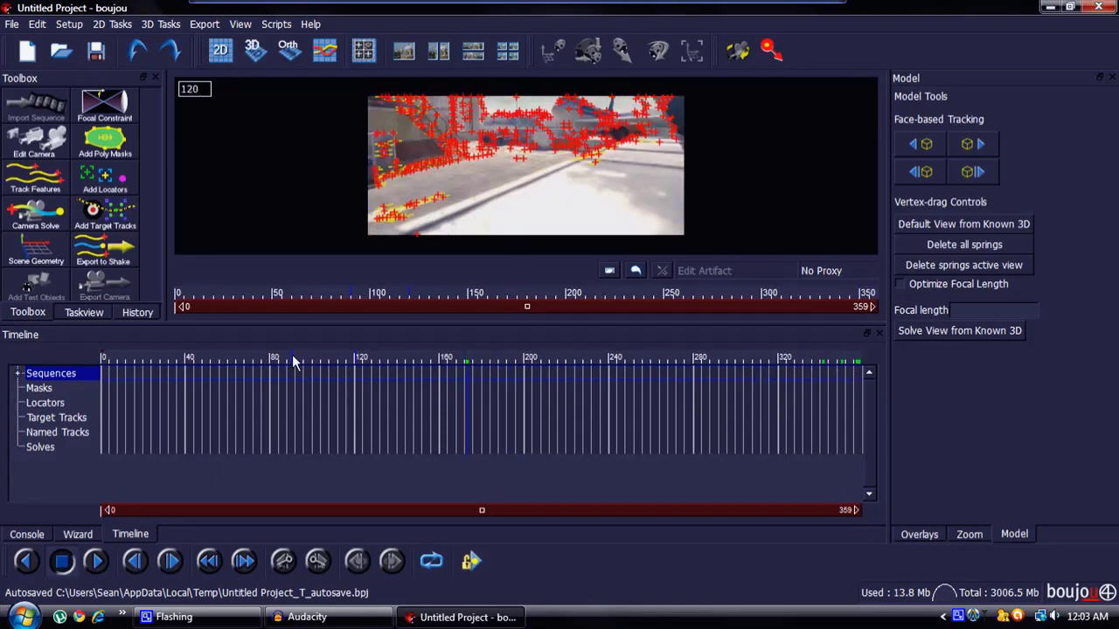
pyautogui.click(35, 223)
pyautogui.moveTo(102, 120); pyautogui.dragTo(330, 120)
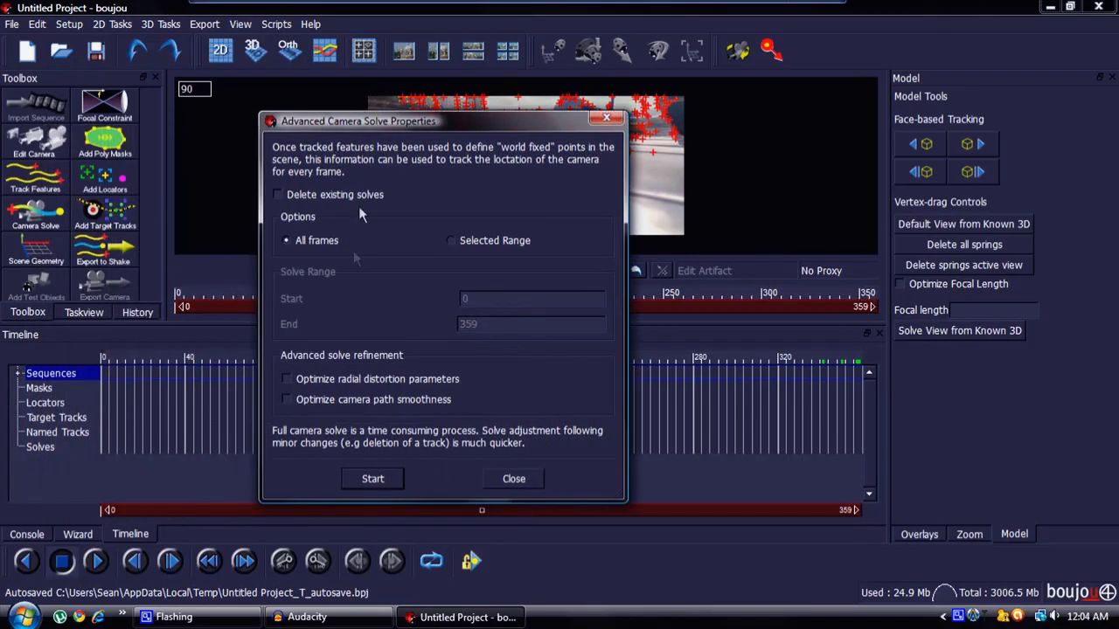
pyautogui.click(286, 399)
pyautogui.click(367, 479)
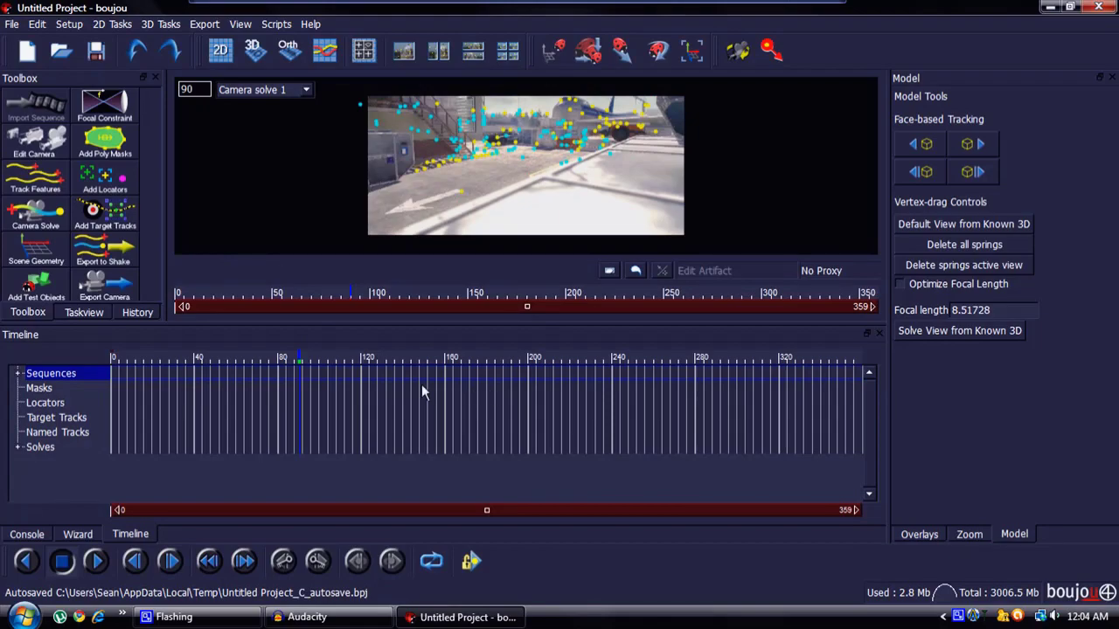
pyautogui.moveTo(299, 362); pyautogui.dragTo(551, 367)
# - Assess radial lens distortion automatically, then accept the 0.006 coefficient and adjust the solve
pyautogui.moveTo(771, 361); pyautogui.dragTo(163, 373)
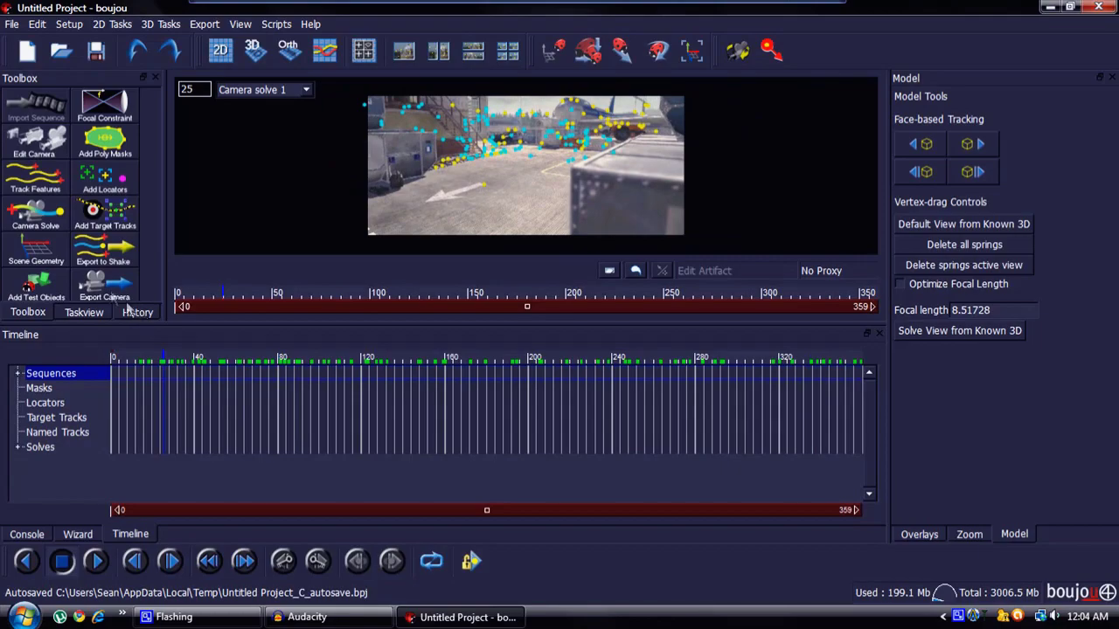
pyautogui.click(164, 25)
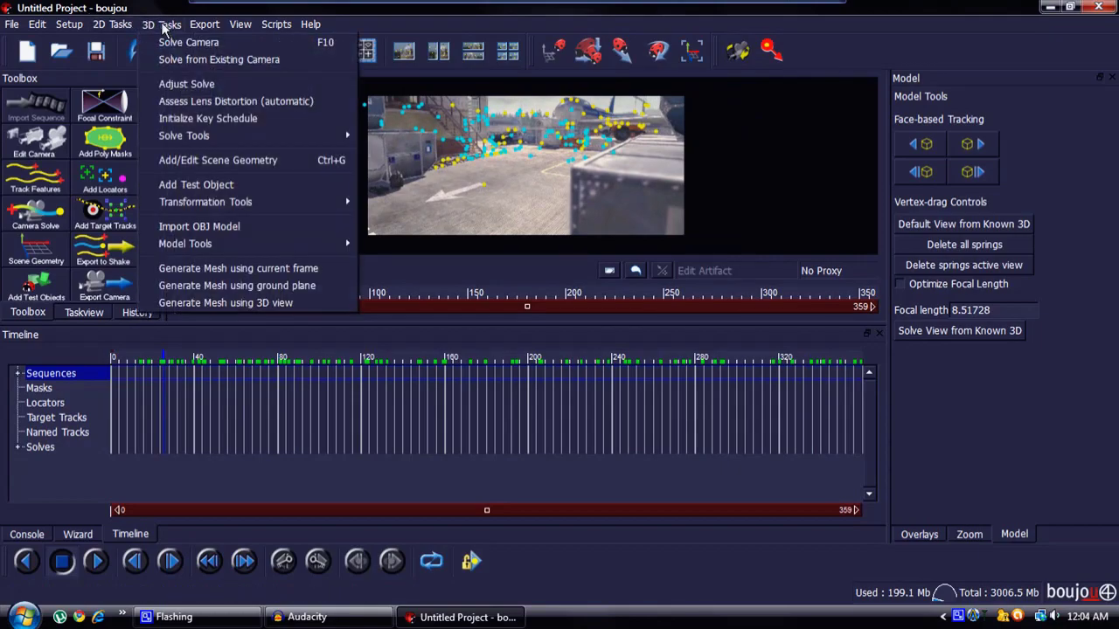
pyautogui.click(197, 101)
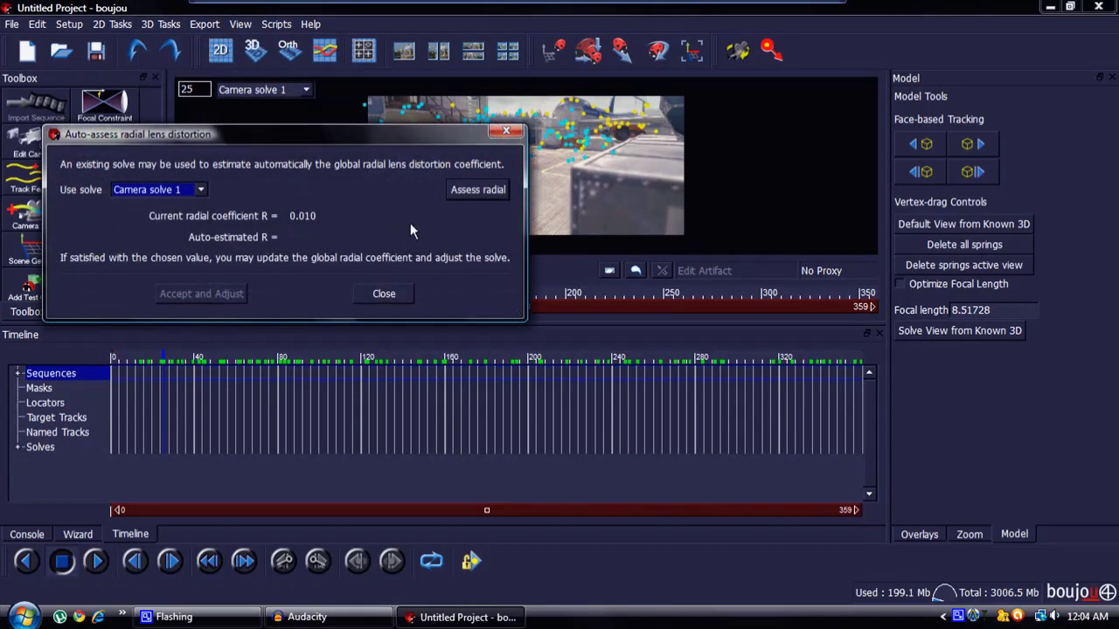
pyautogui.click(486, 190)
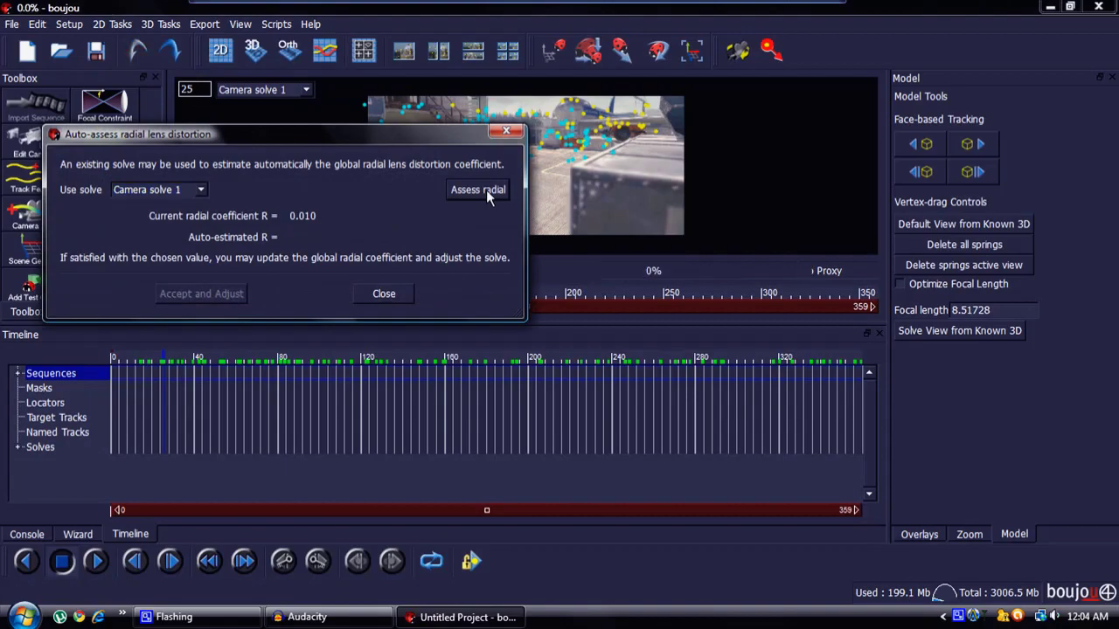
pyautogui.click(209, 293)
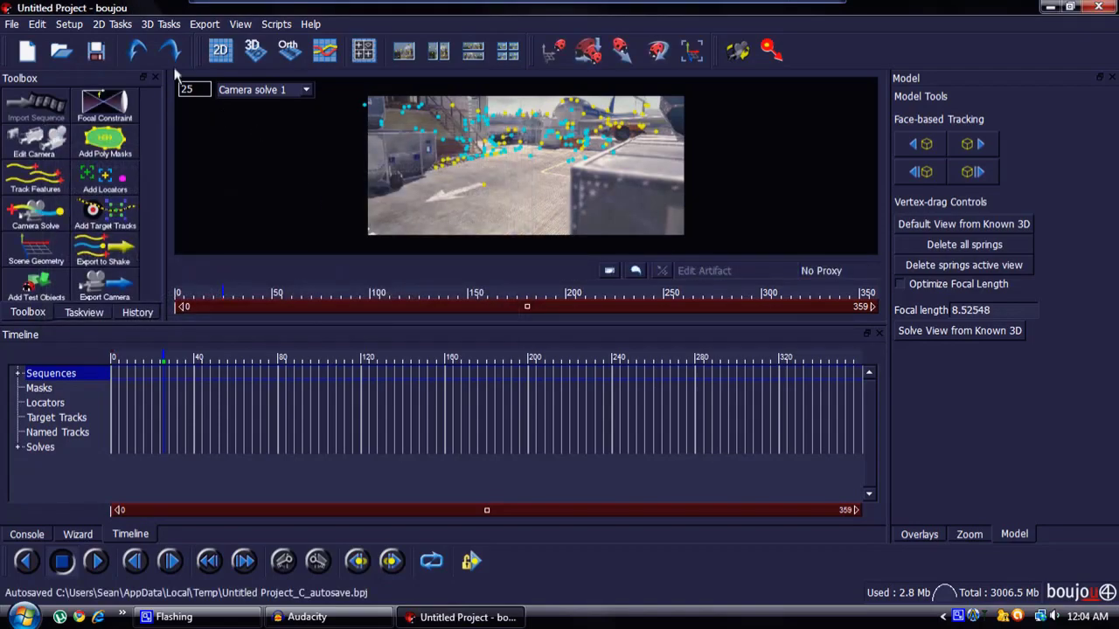
# - Filter Structure to keep the top 50% of solved 3D points
pyautogui.click(162, 24)
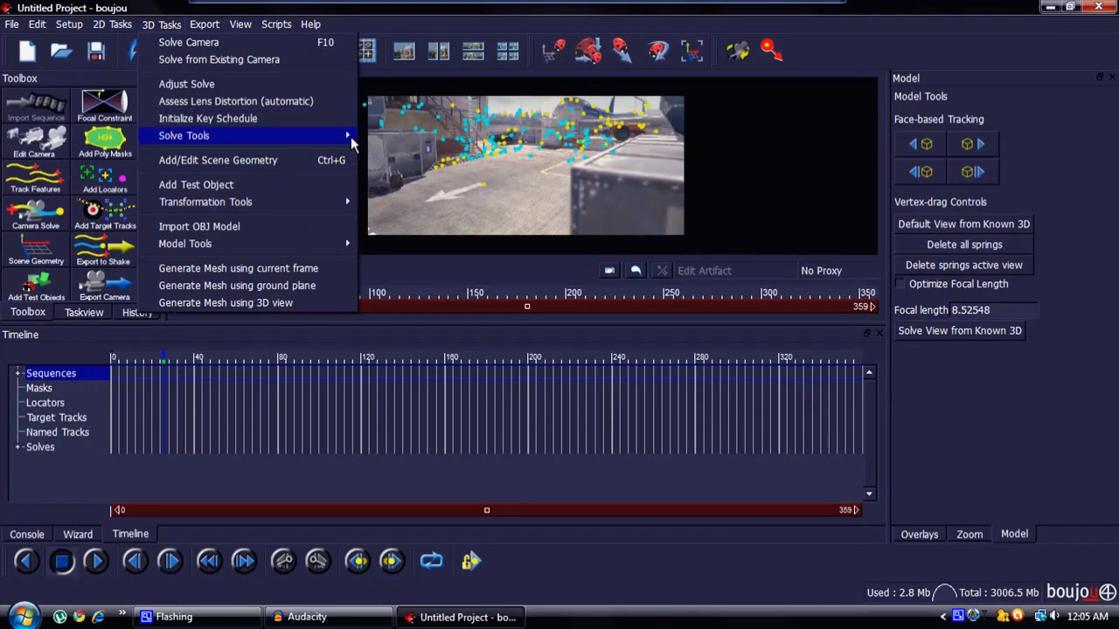
pyautogui.moveTo(353, 140)
pyautogui.click(411, 153)
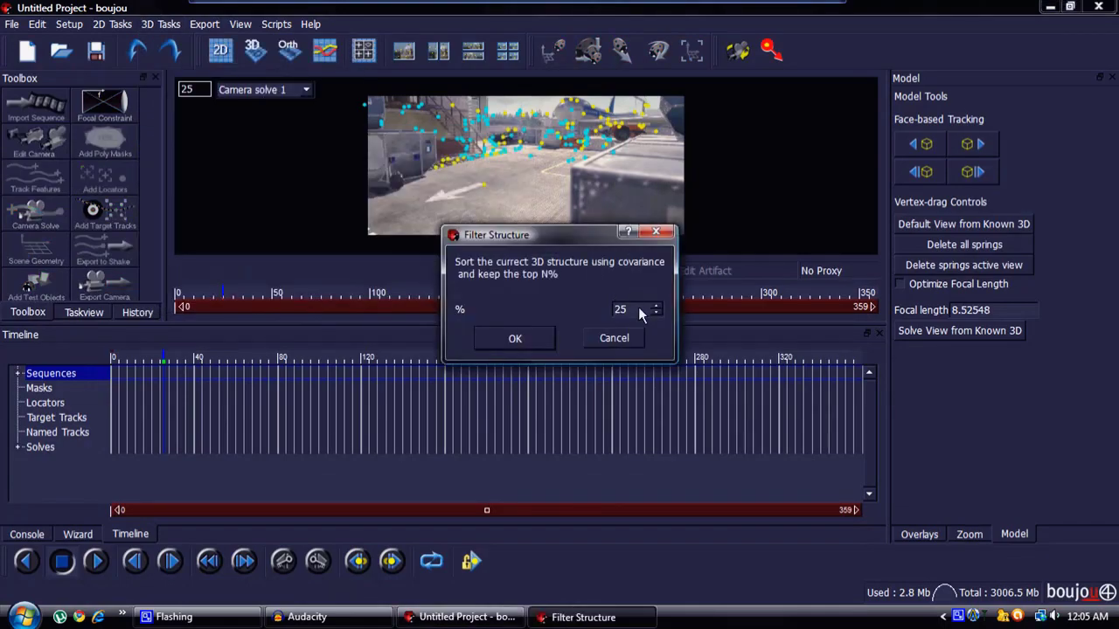
pyautogui.write('50')
pyautogui.click(515, 338)
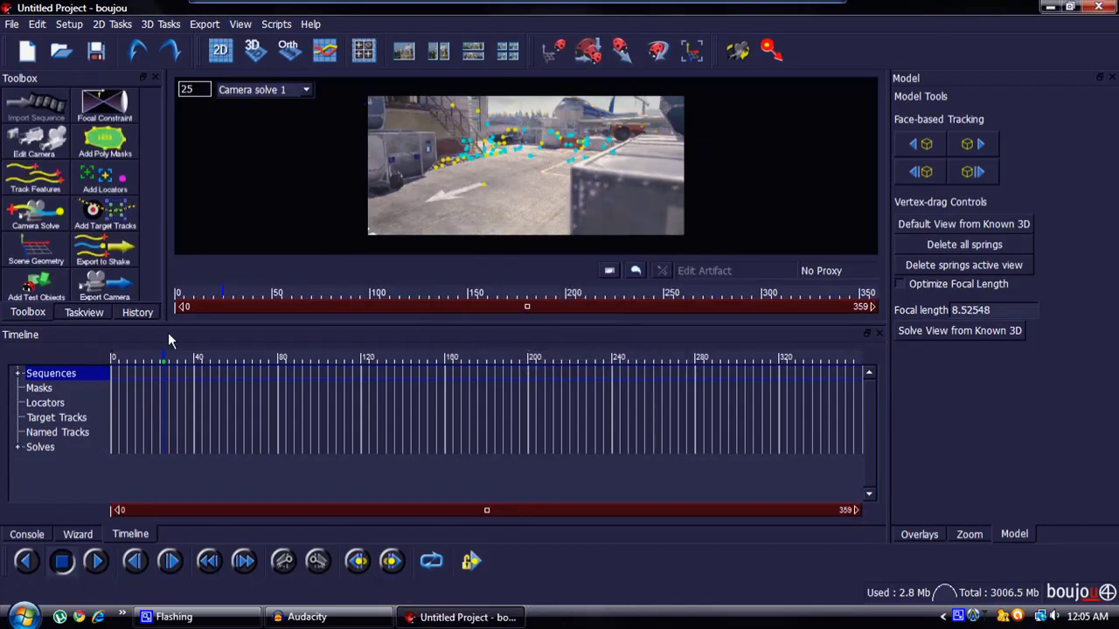
# - Review the filtered points along the timeline and bring up Scene Geometry
pyautogui.moveTo(162, 365)
pyautogui.mouseDown()
pyautogui.moveTo(145, 365)
pyautogui.moveTo(850, 358)
pyautogui.mouseUp()
pyautogui.moveTo(756, 344)
pyautogui.mouseDown()
pyautogui.moveTo(326, 345)
pyautogui.moveTo(865, 341)
pyautogui.mouseUp()
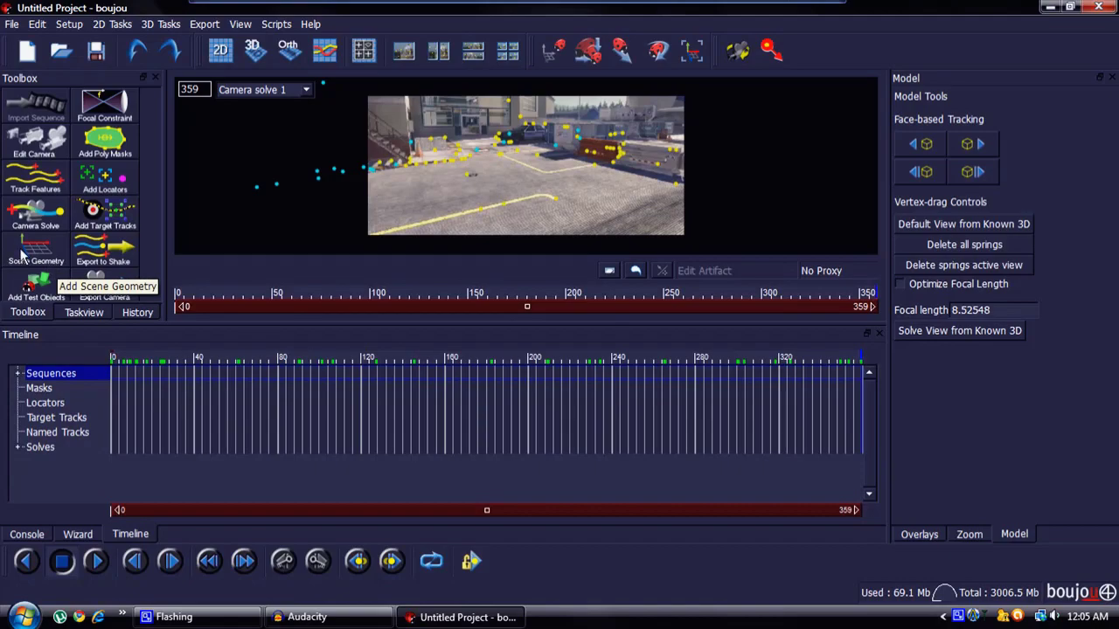
pyautogui.click(23, 254)
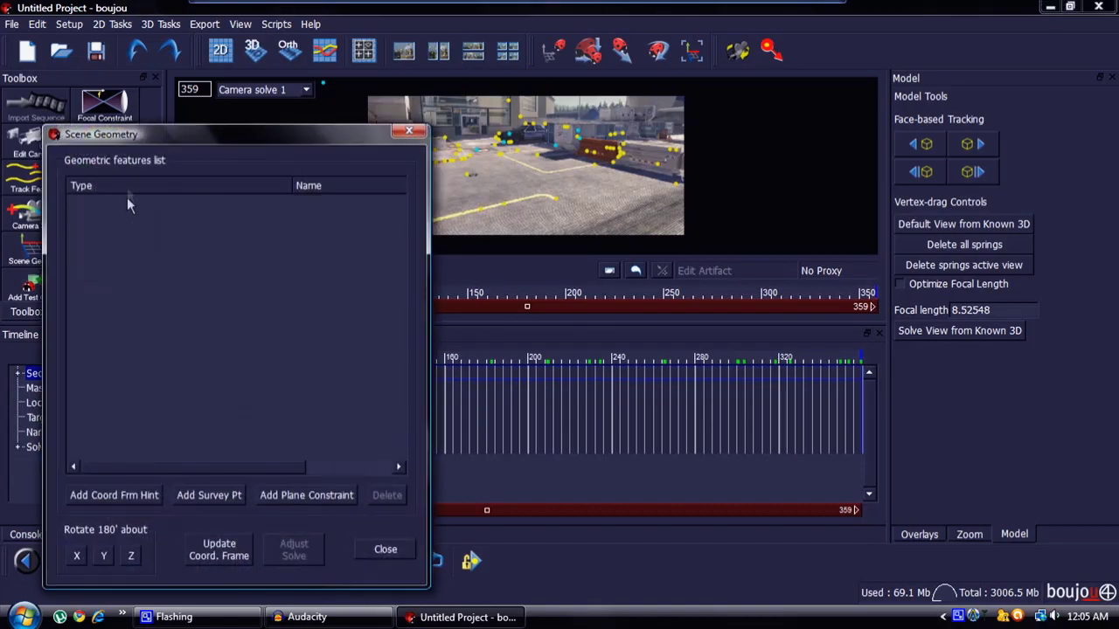
# - Add a z-axis coordinate frame hint connected to two tracks on the yellow floor line
pyautogui.moveTo(188, 143); pyautogui.dragTo(802, 98)
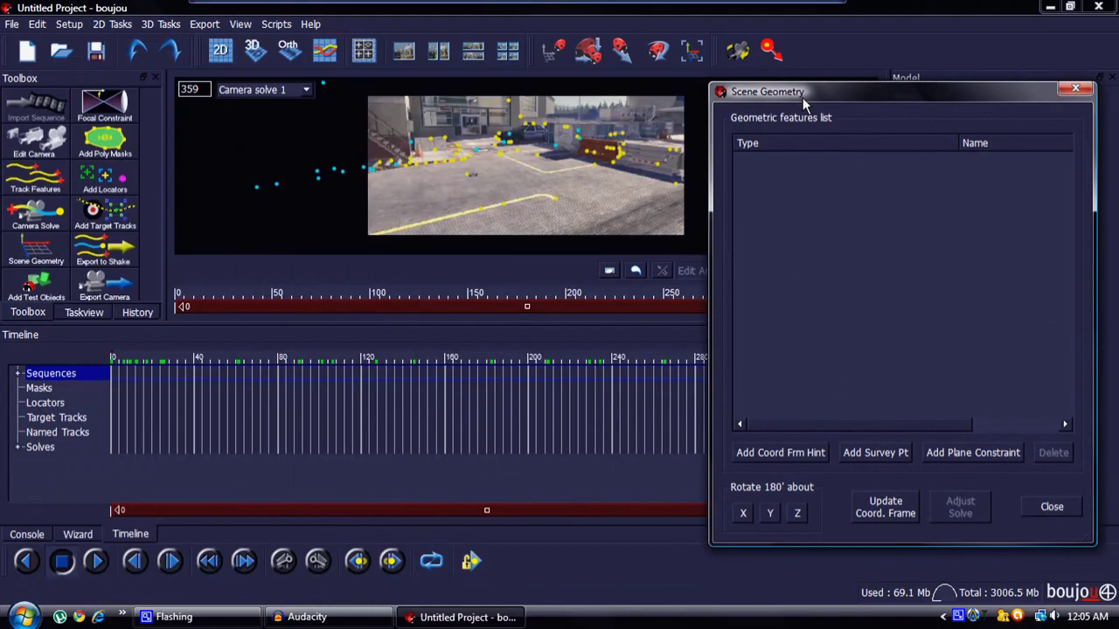
pyautogui.click(784, 453)
pyautogui.click(1026, 369)
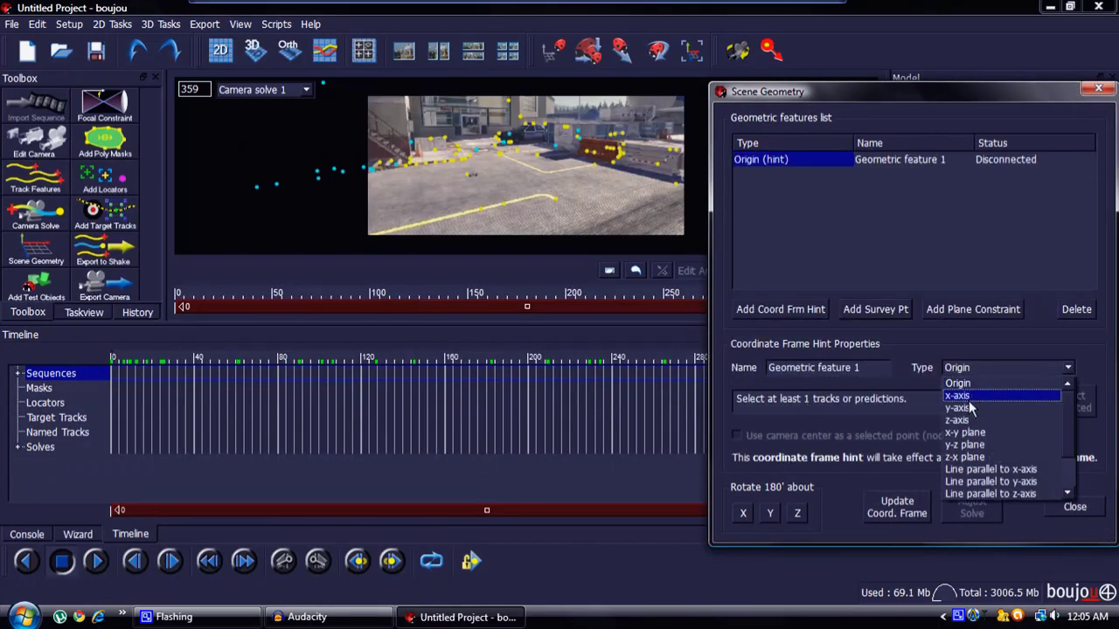
pyautogui.click(970, 420)
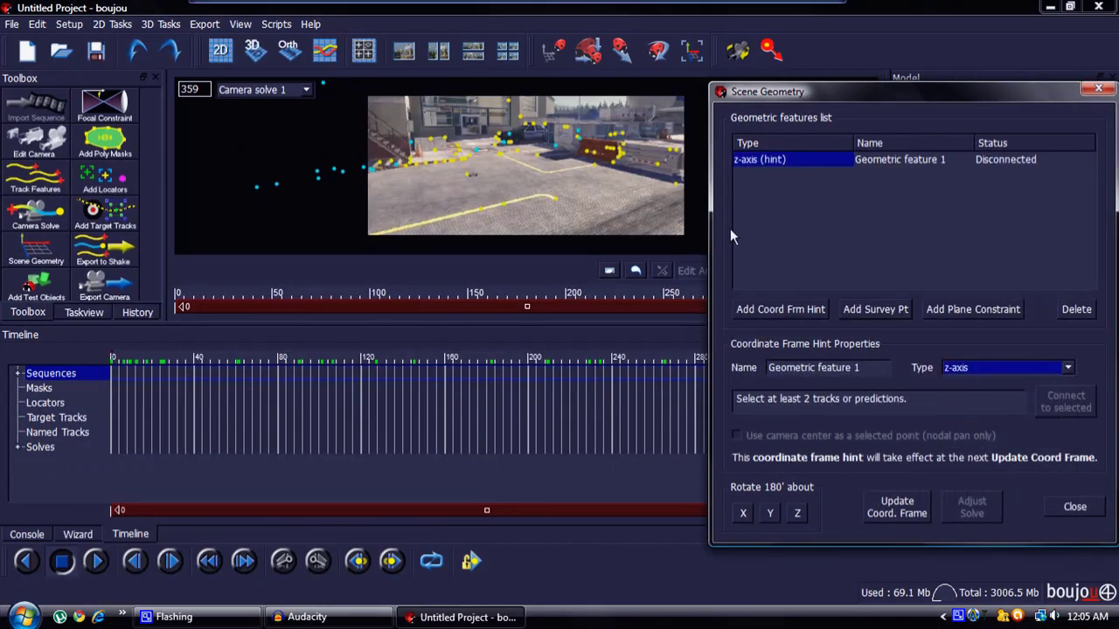
pyautogui.click(505, 206)
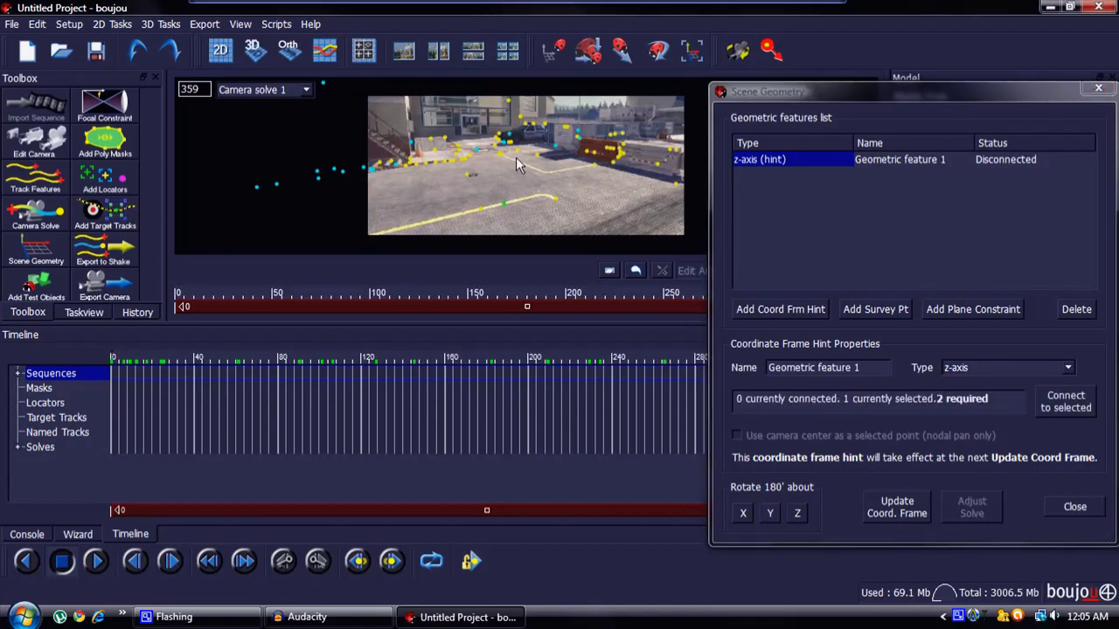
pyautogui.click(520, 263)
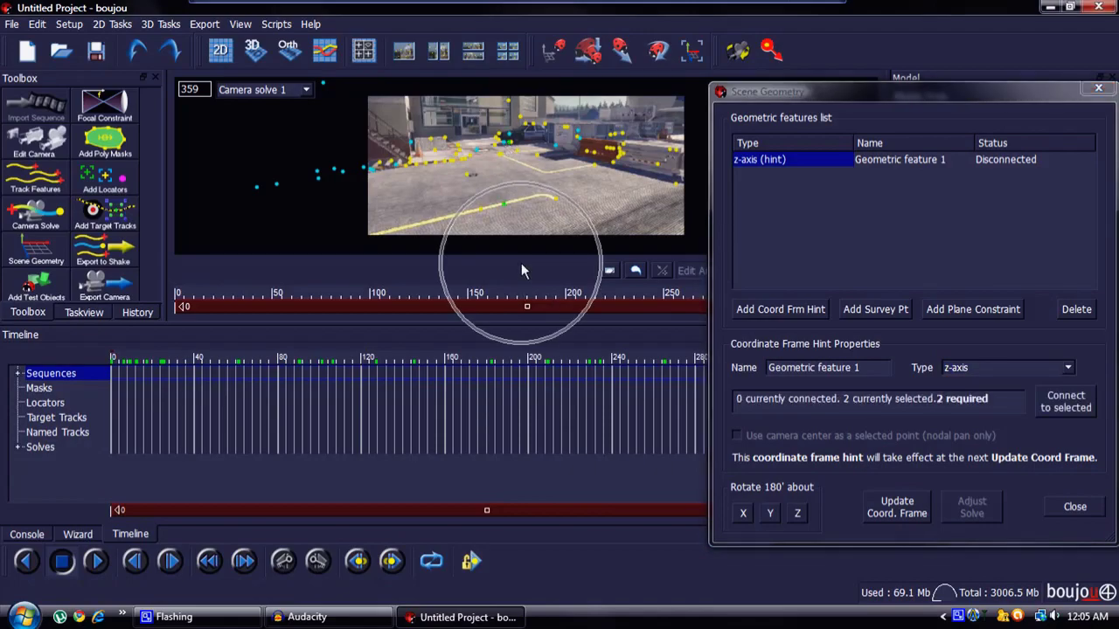
pyautogui.click(1055, 409)
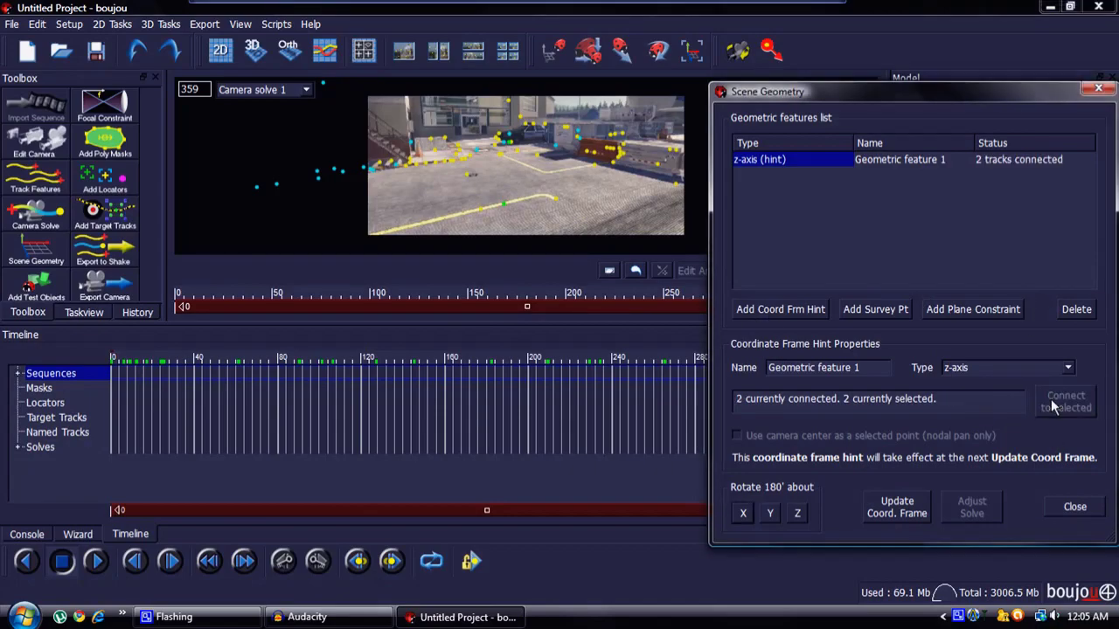
# - Add an x-axis hint and connect two tracks on the horizontal line
pyautogui.click(768, 309)
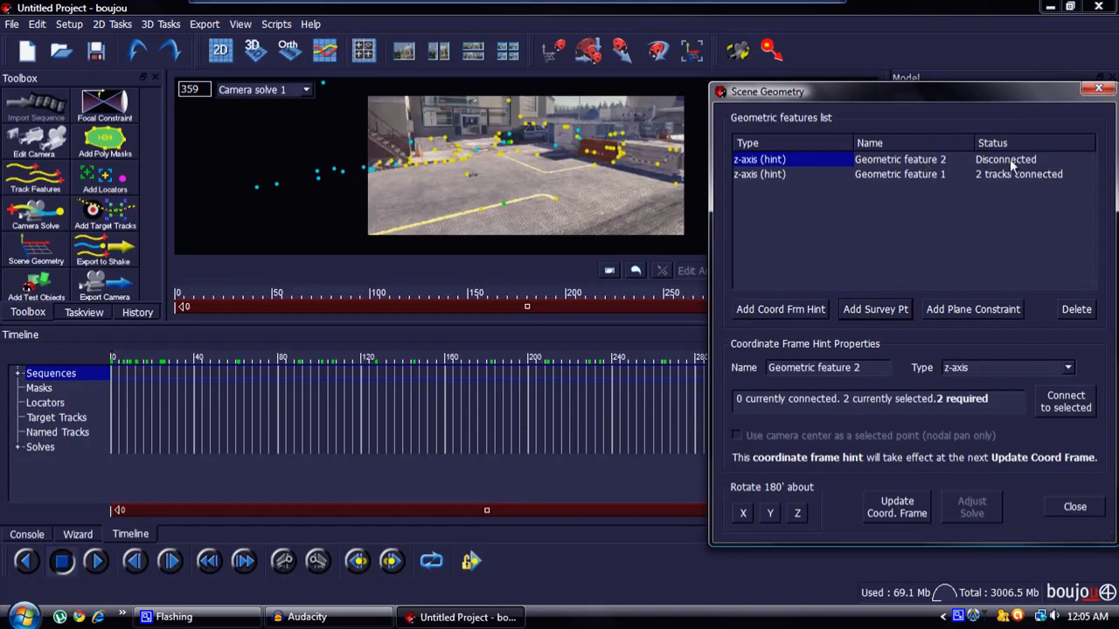
pyautogui.click(1000, 368)
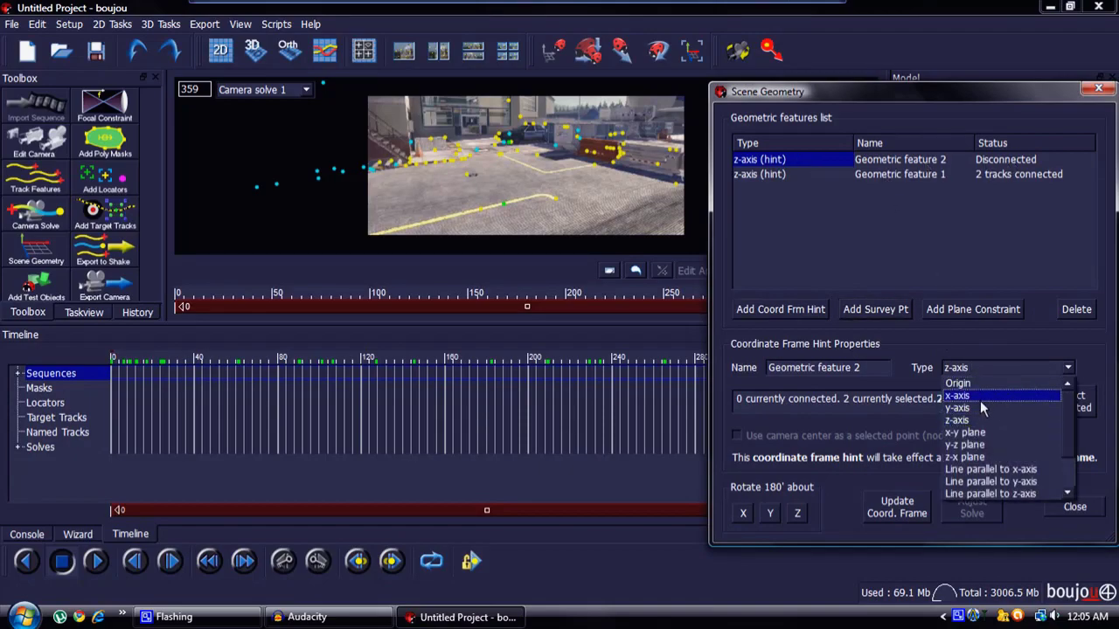
pyautogui.click(980, 398)
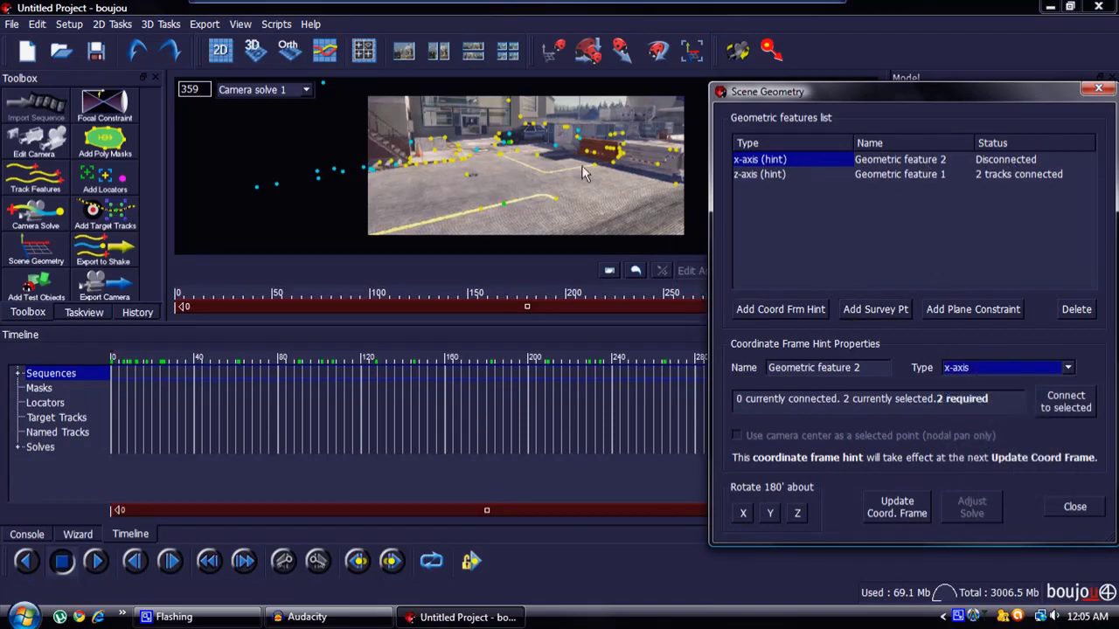
pyautogui.click(476, 194)
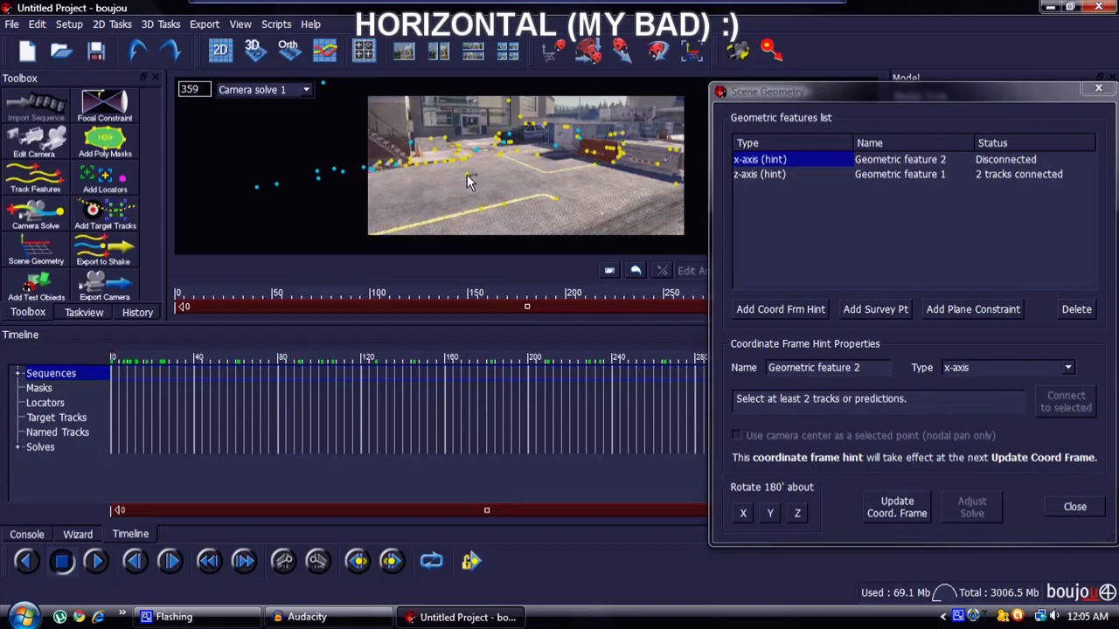
pyautogui.click(467, 175)
pyautogui.keyDown('ctrl'); pyautogui.click(677, 185); pyautogui.keyUp('ctrl')
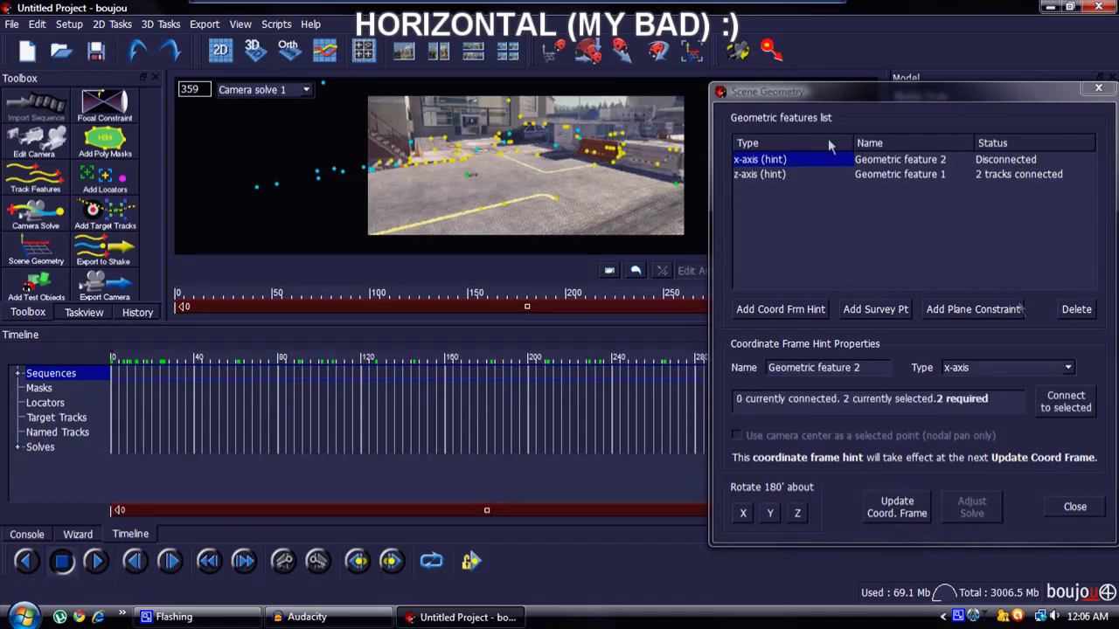
pyautogui.click(1082, 405)
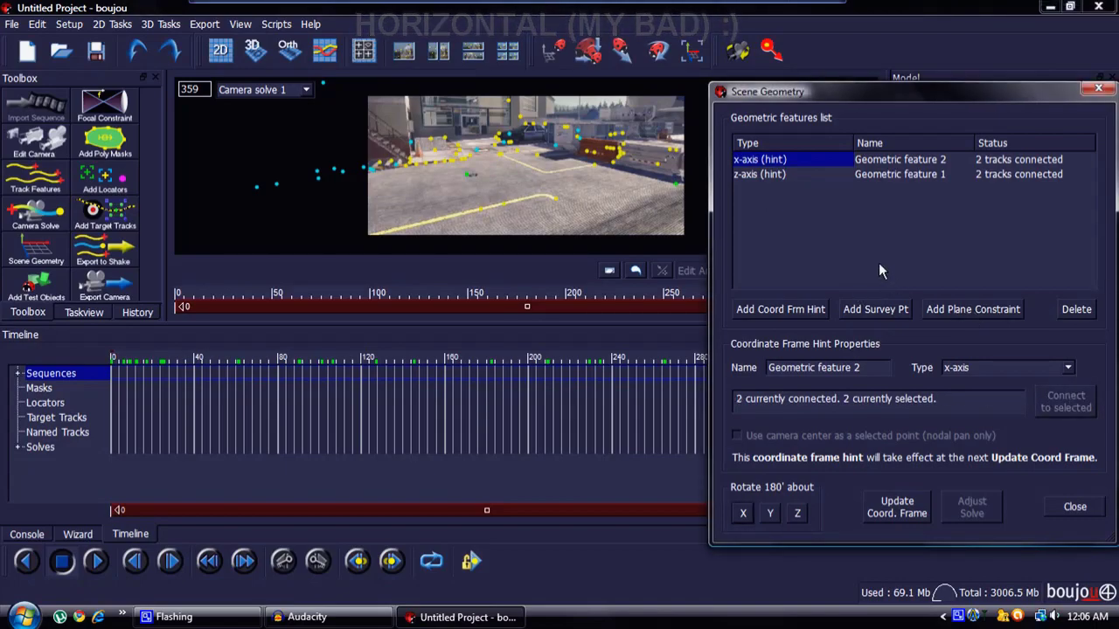
pyautogui.click(784, 241)
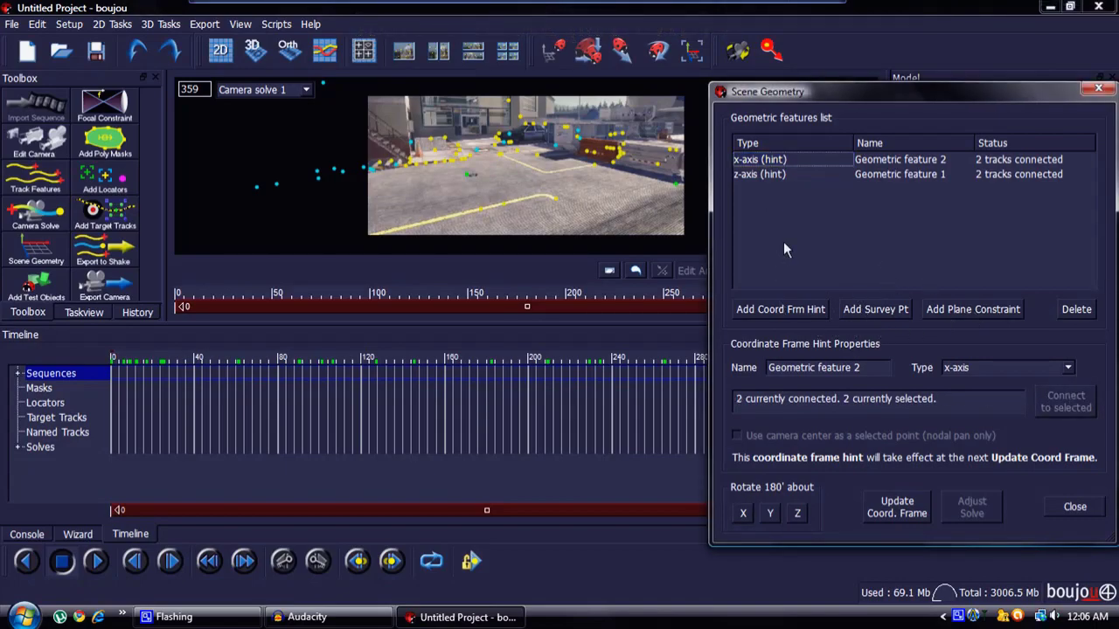
pyautogui.click(679, 238)
pyautogui.click(605, 222)
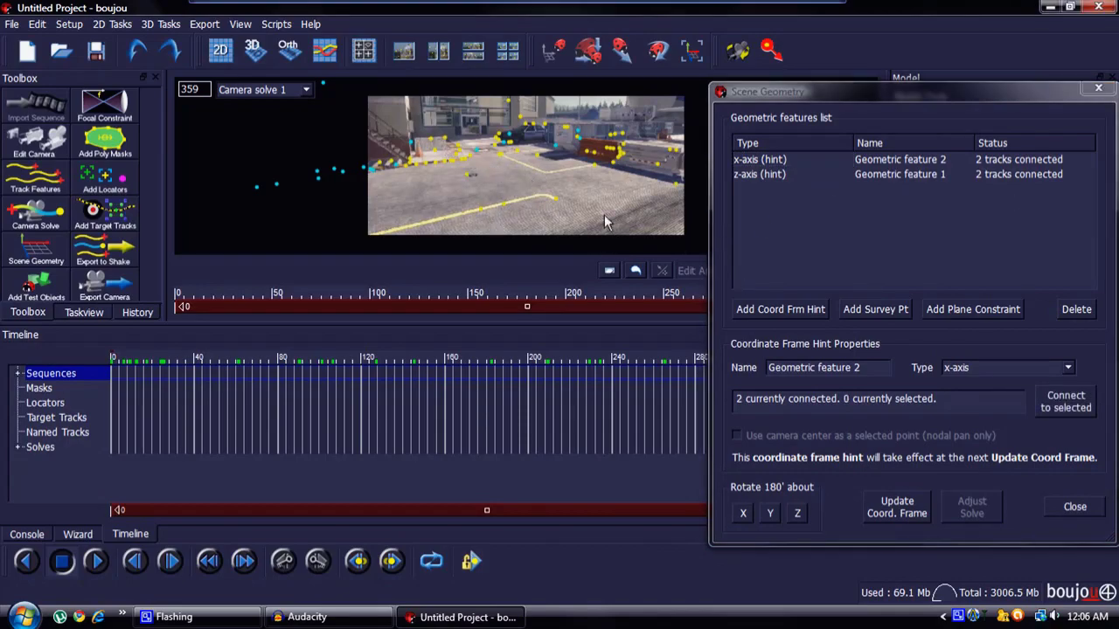
# - Create Origin hint Geometric feature 3 on one track, then Update Coord. Frame and close
pyautogui.click(762, 313)
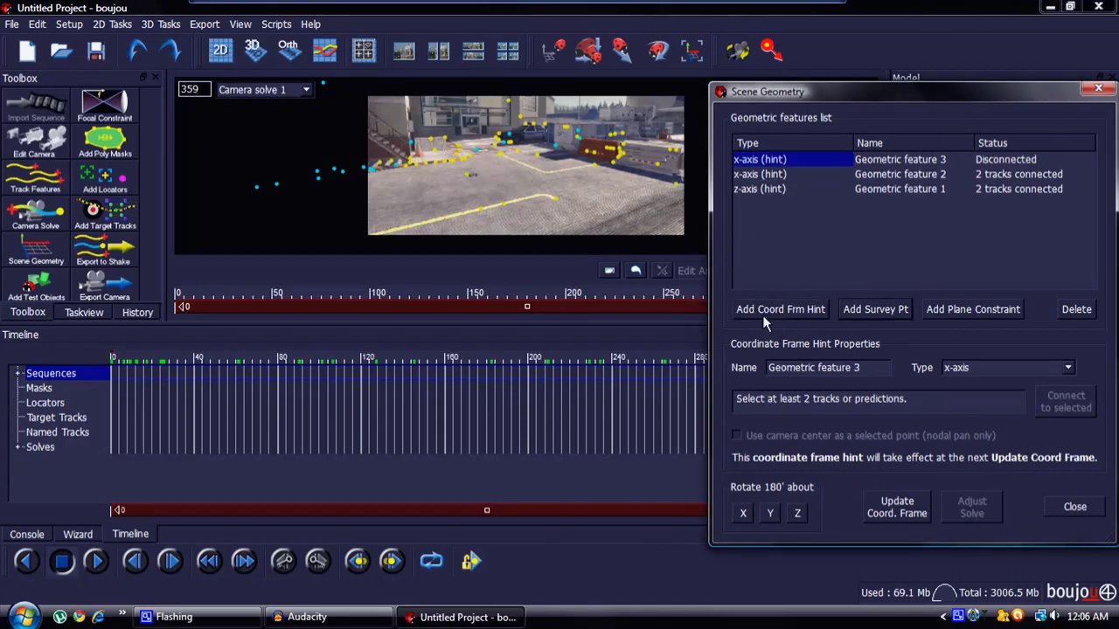
pyautogui.click(976, 367)
pyautogui.click(957, 380)
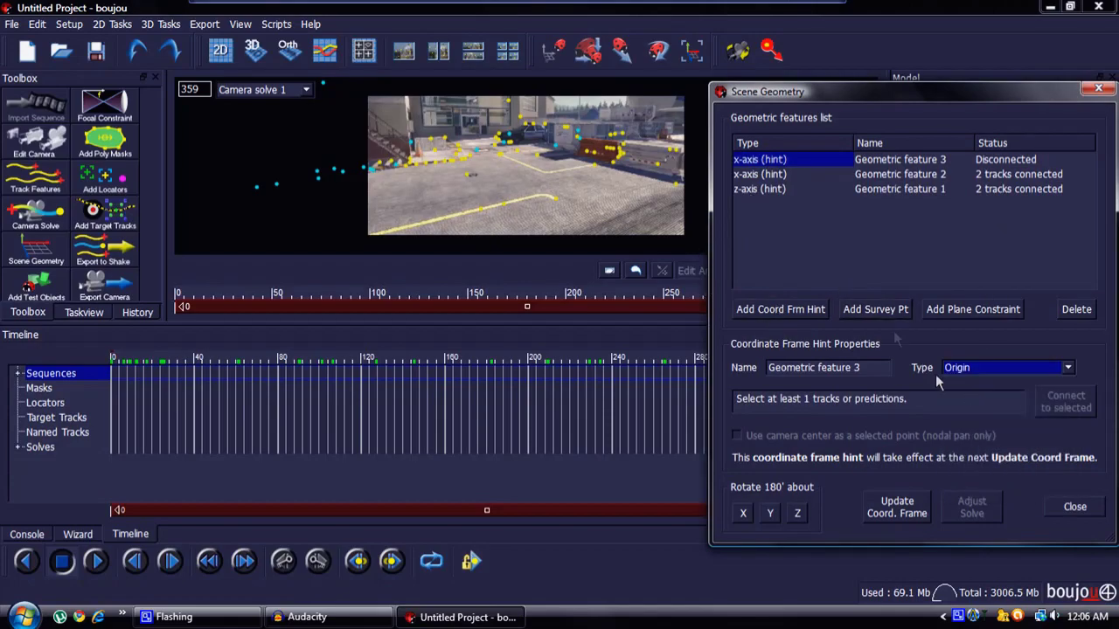
pyautogui.click(471, 175)
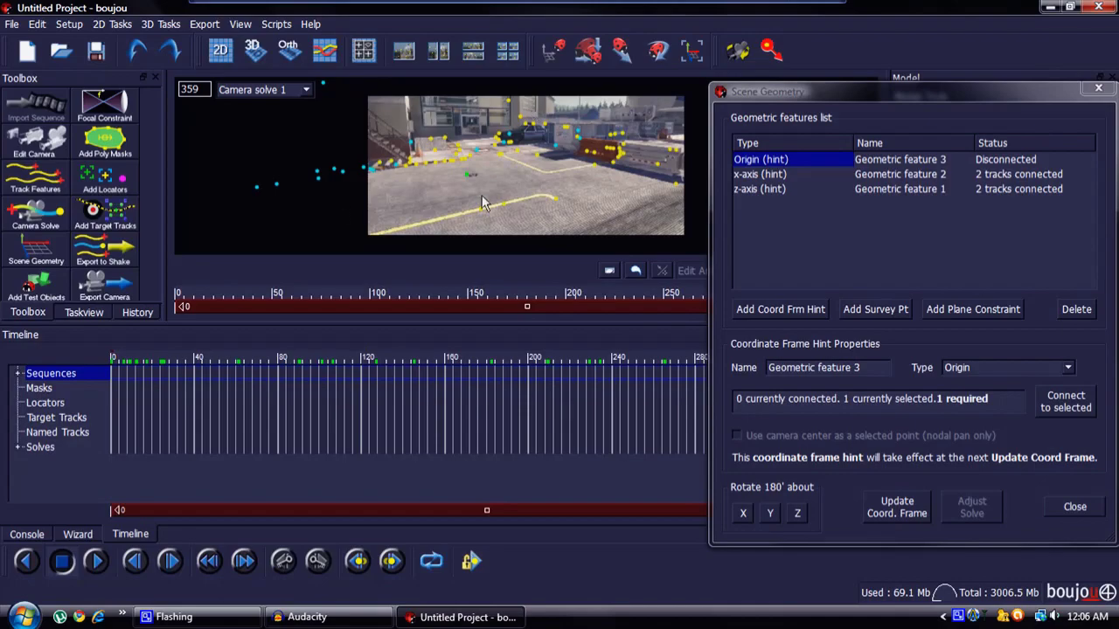
pyautogui.click(1066, 403)
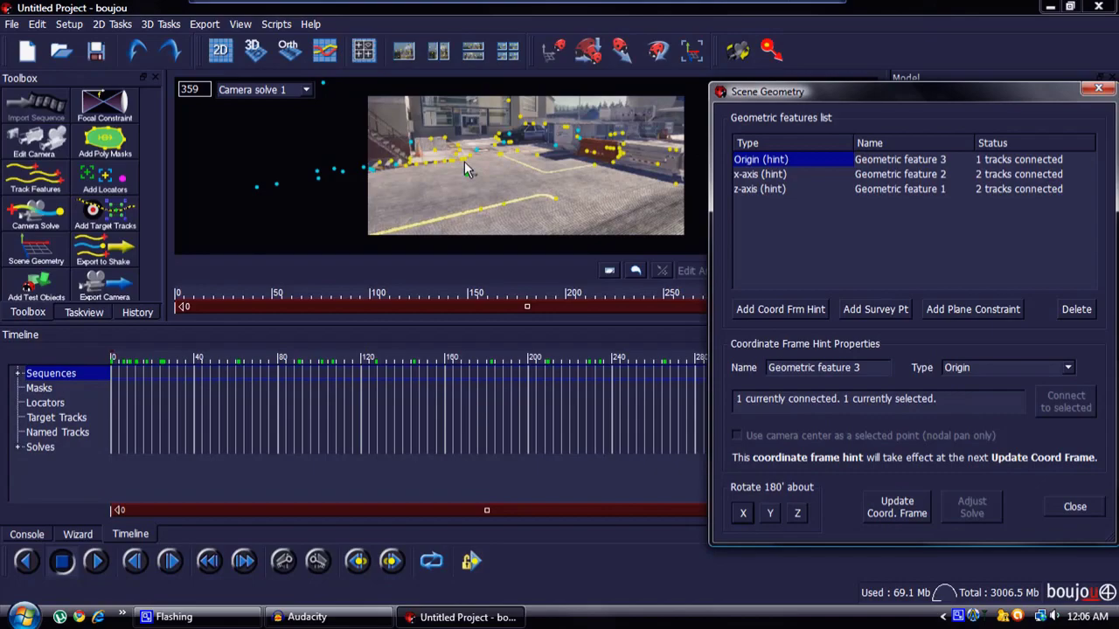
pyautogui.click(893, 512)
pyautogui.click(896, 512)
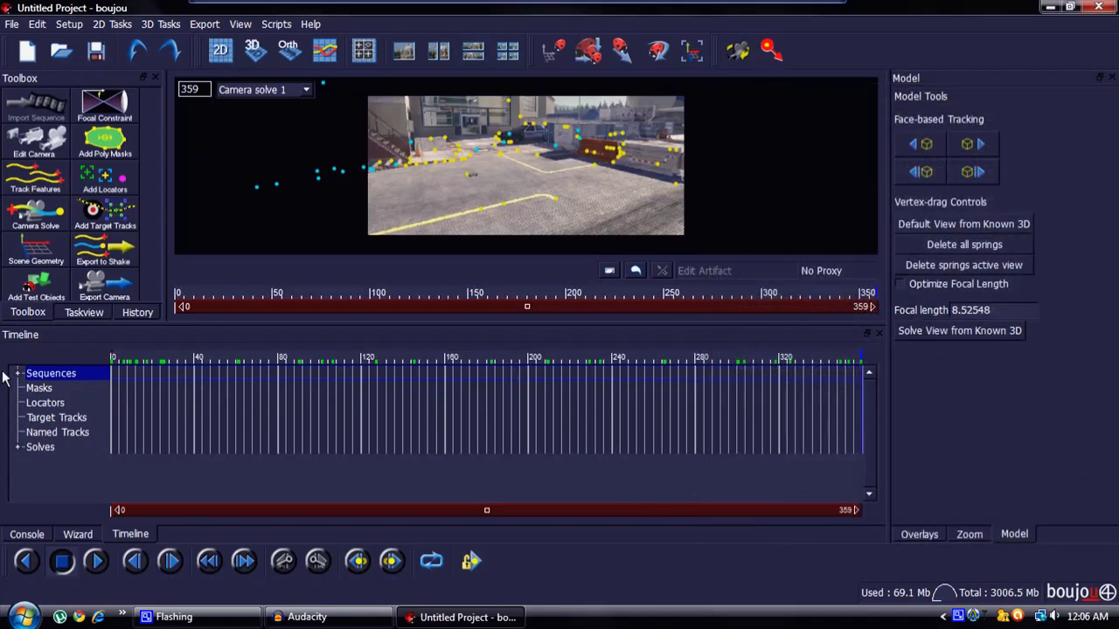
# - From frame 0, begin exporting the camera solve and browse up to the C: drive
pyautogui.click(116, 372)
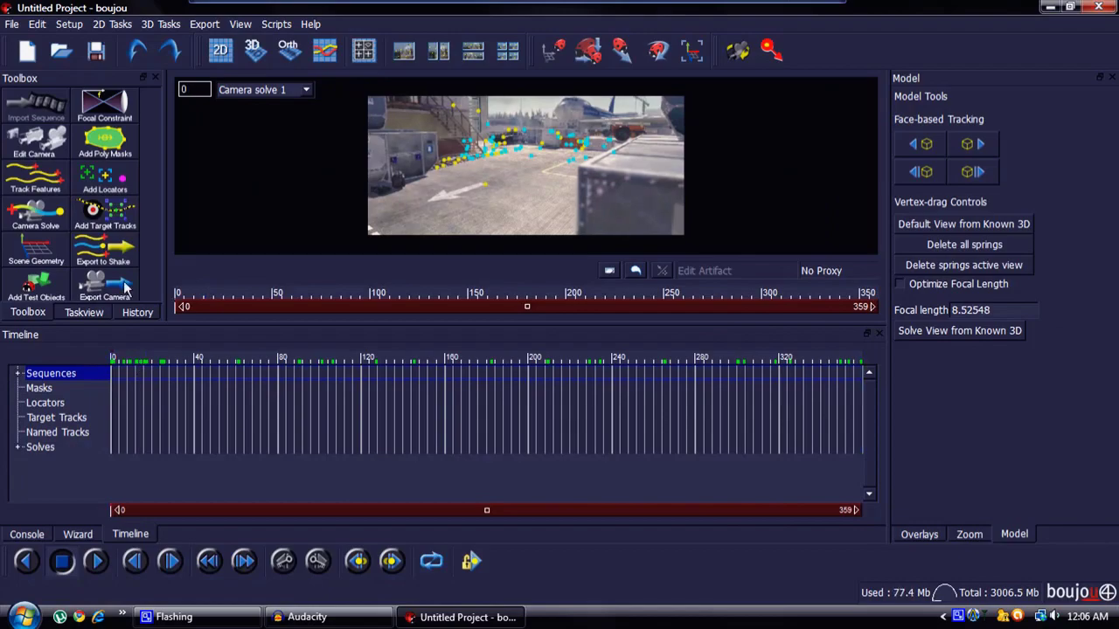
pyautogui.click(205, 24)
pyautogui.click(247, 40)
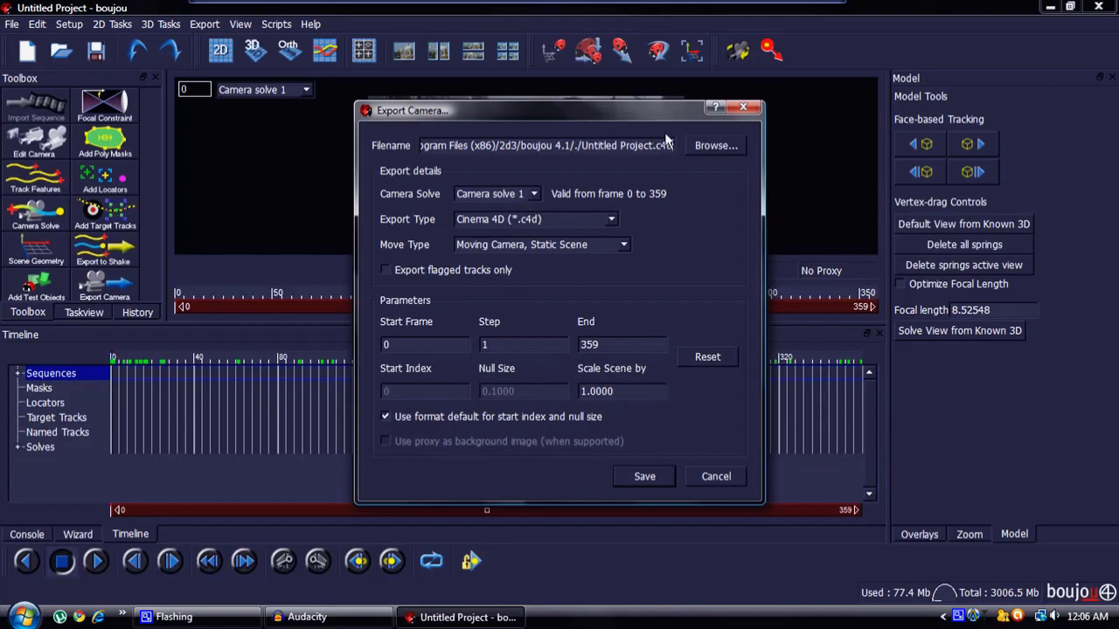
pyautogui.click(716, 146)
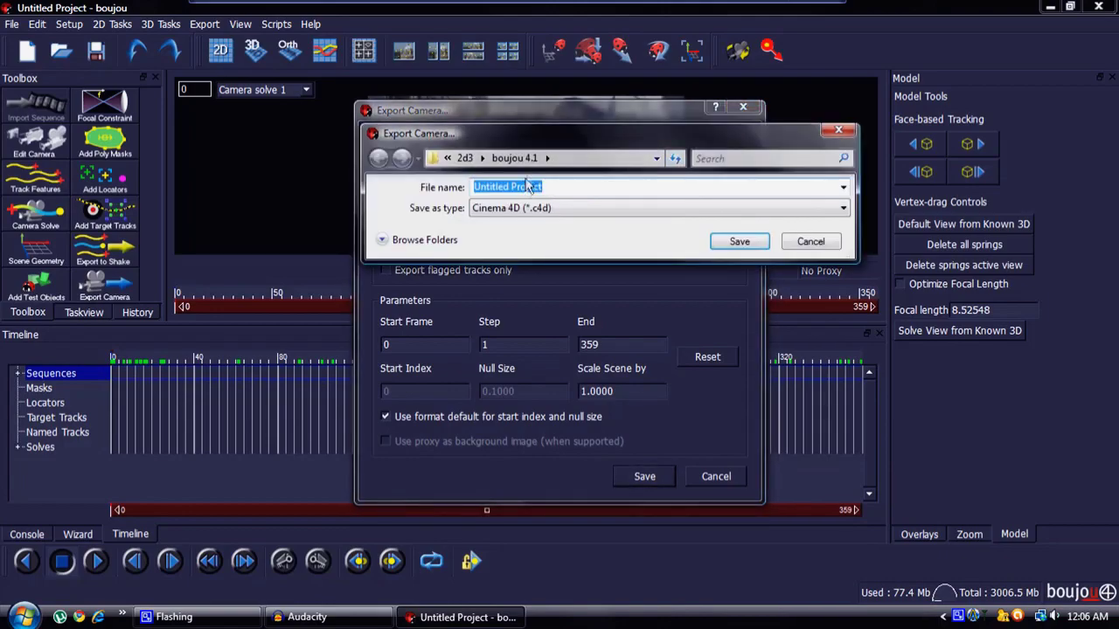
pyautogui.click(482, 160)
pyautogui.click(465, 158)
pyautogui.click(488, 159)
pyautogui.click(484, 160)
pyautogui.click(559, 159)
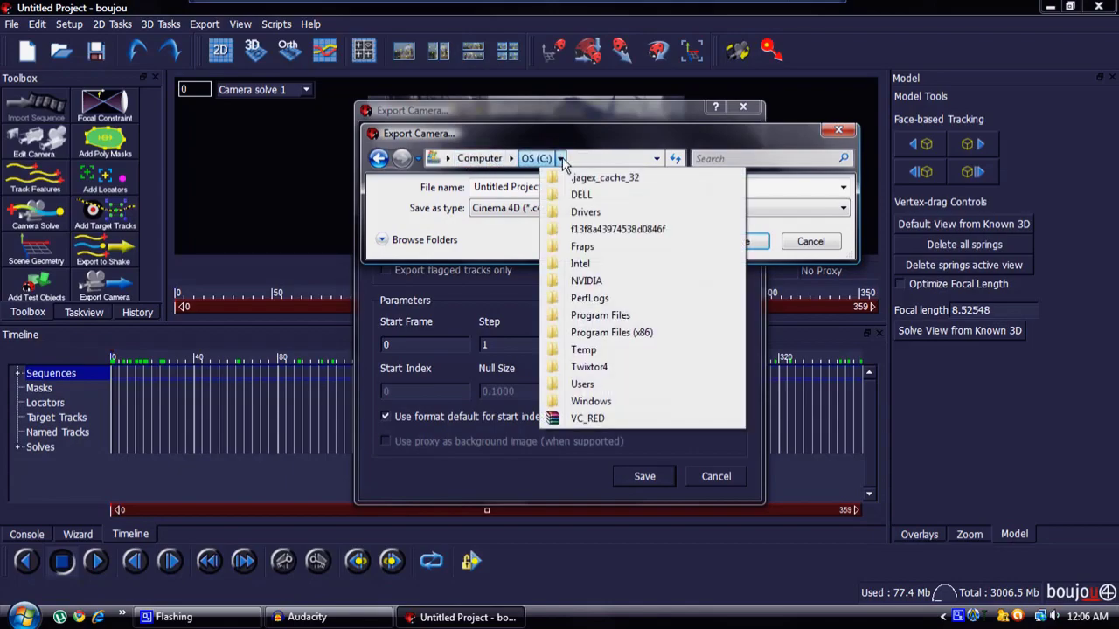
# - Navigate through Users and the home folder into Desktop\Cinematic
pyautogui.click(583, 384)
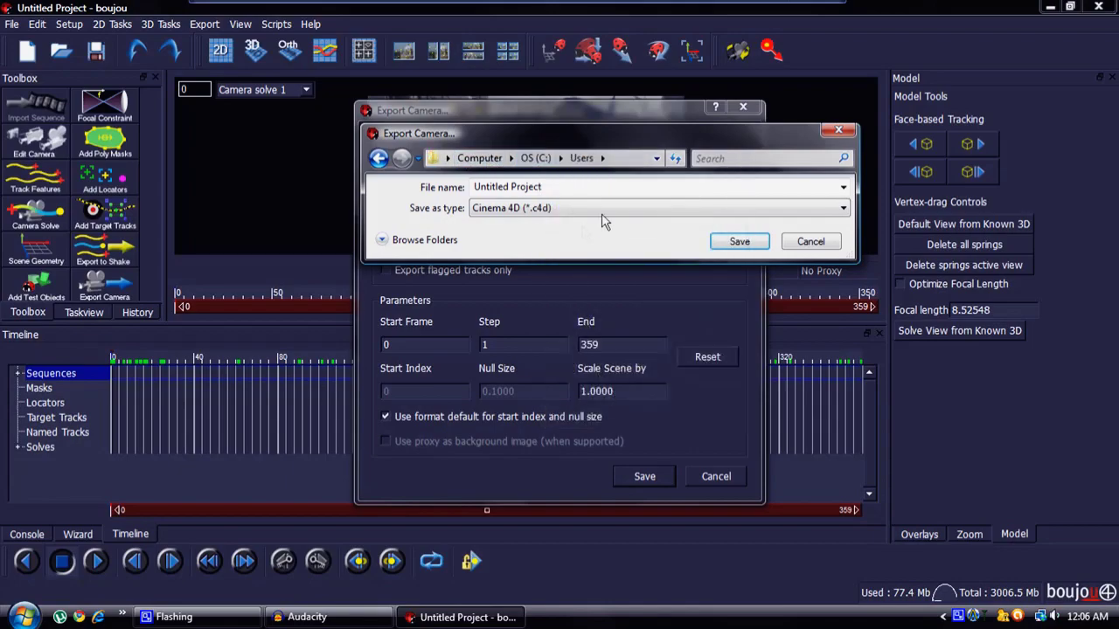
pyautogui.click(602, 159)
pyautogui.click(627, 215)
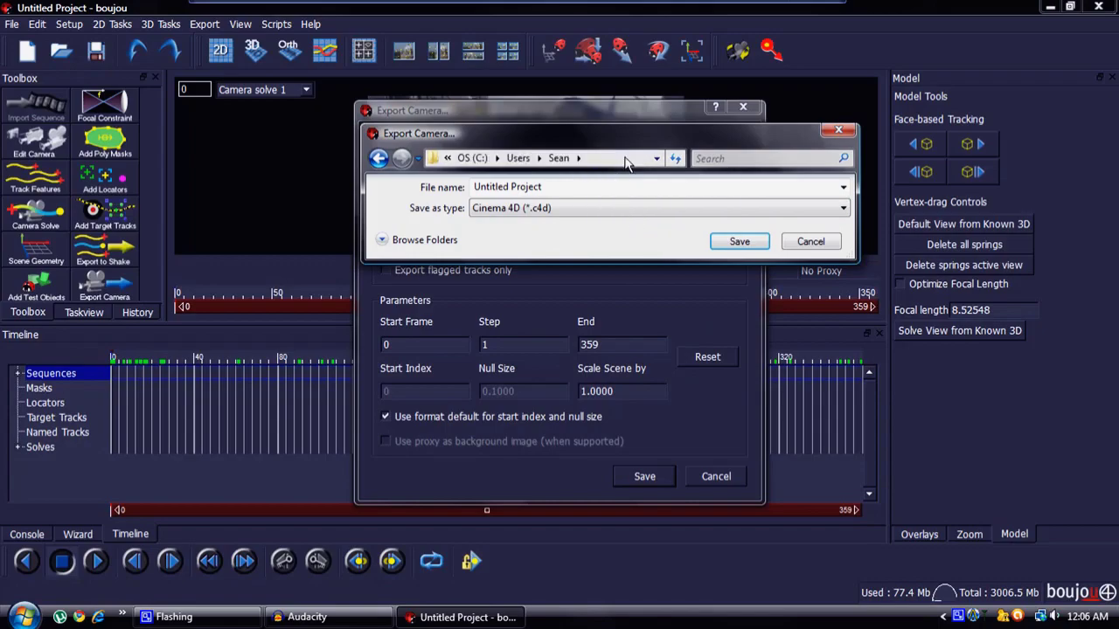
pyautogui.click(580, 158)
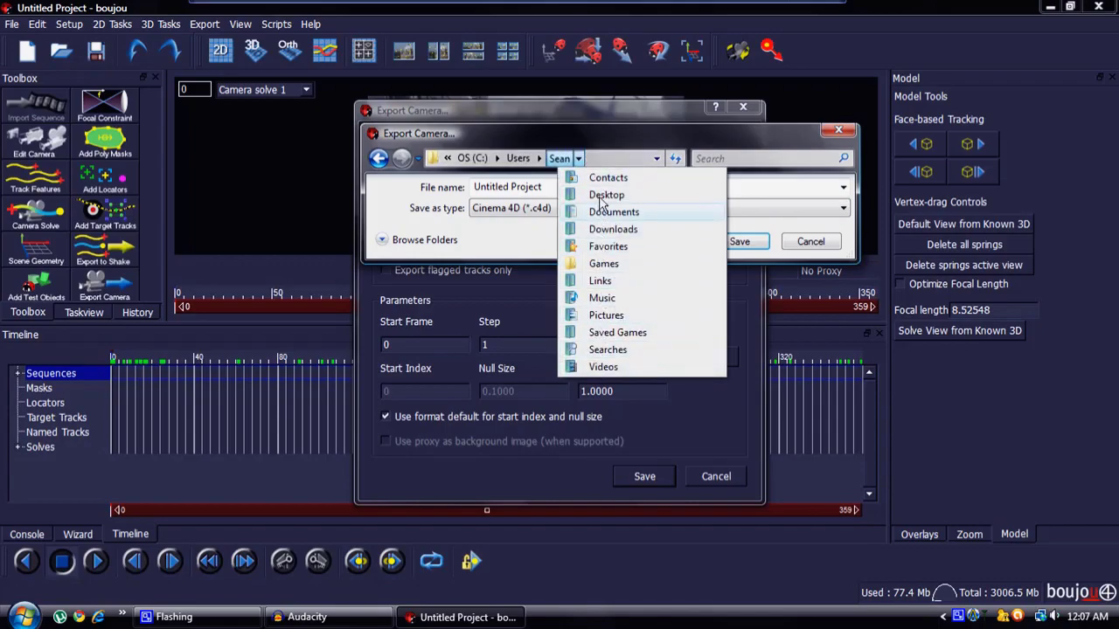
pyautogui.click(612, 195)
pyautogui.click(583, 158)
pyautogui.click(615, 195)
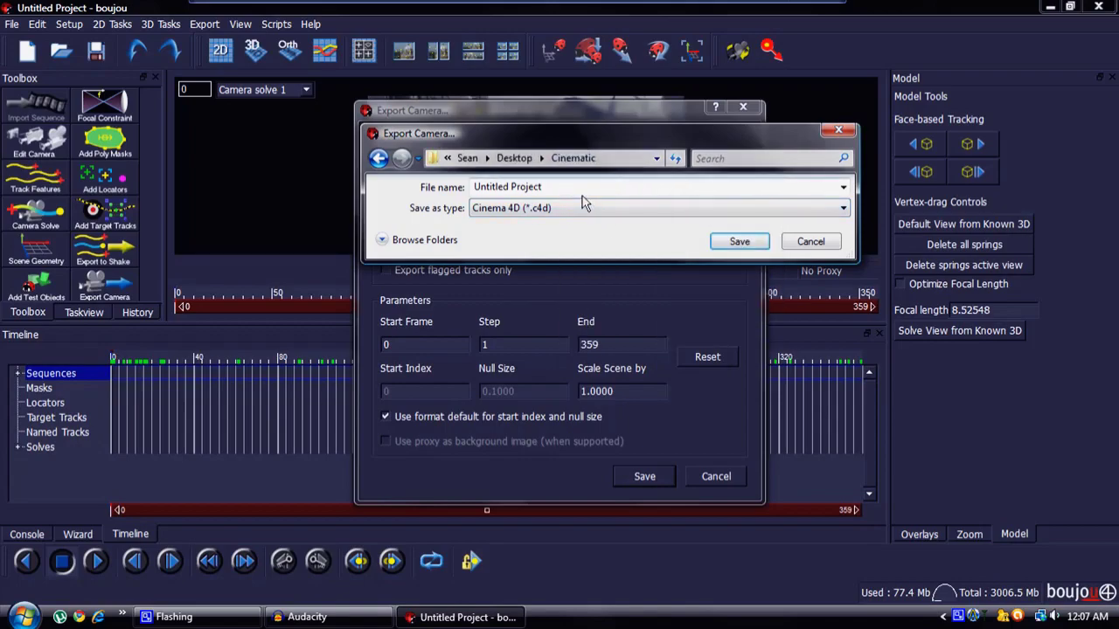
# - Name the camera file tut.c4d and save the Cinema 4D export
pyautogui.write('tut')
pyautogui.click(737, 242)
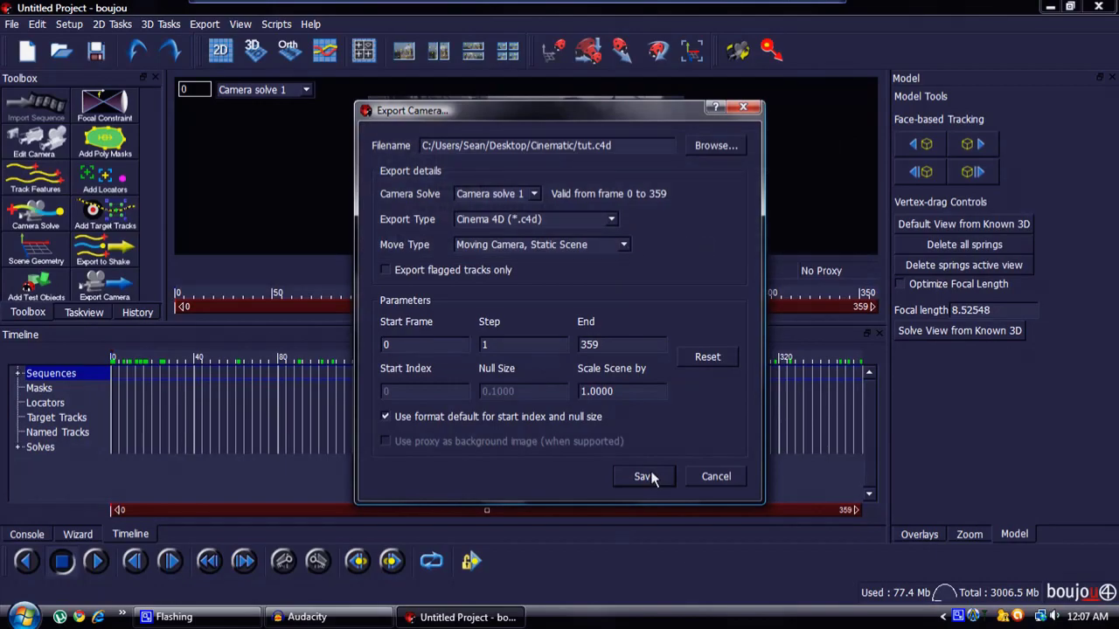
pyautogui.moveTo(643, 392); pyautogui.dragTo(584, 392)
pyautogui.click(619, 344)
pyautogui.click(622, 475)
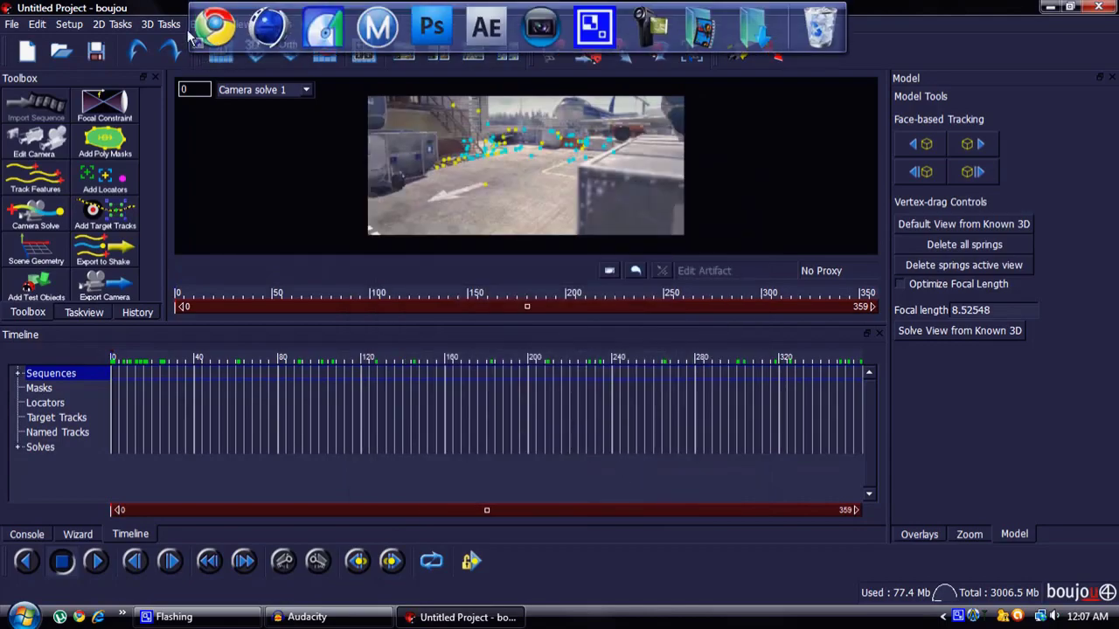
# - Export frames 0–359 as the Windows AVI tut.avi in the Cinematic folder and start rendering
pyautogui.click(204, 24)
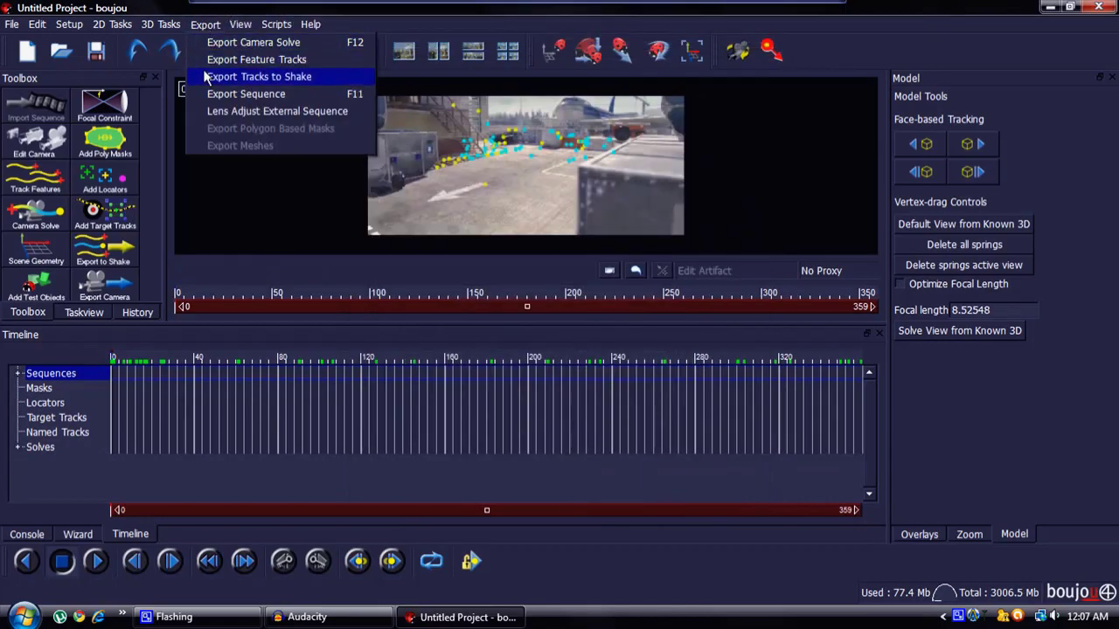
pyautogui.click(221, 94)
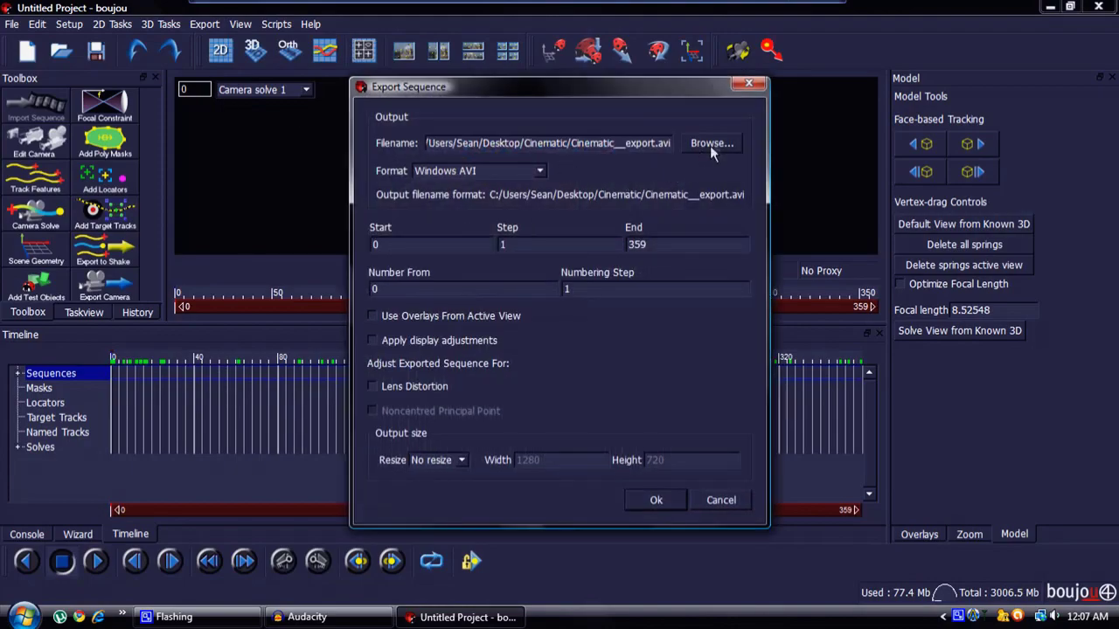
pyautogui.click(711, 149)
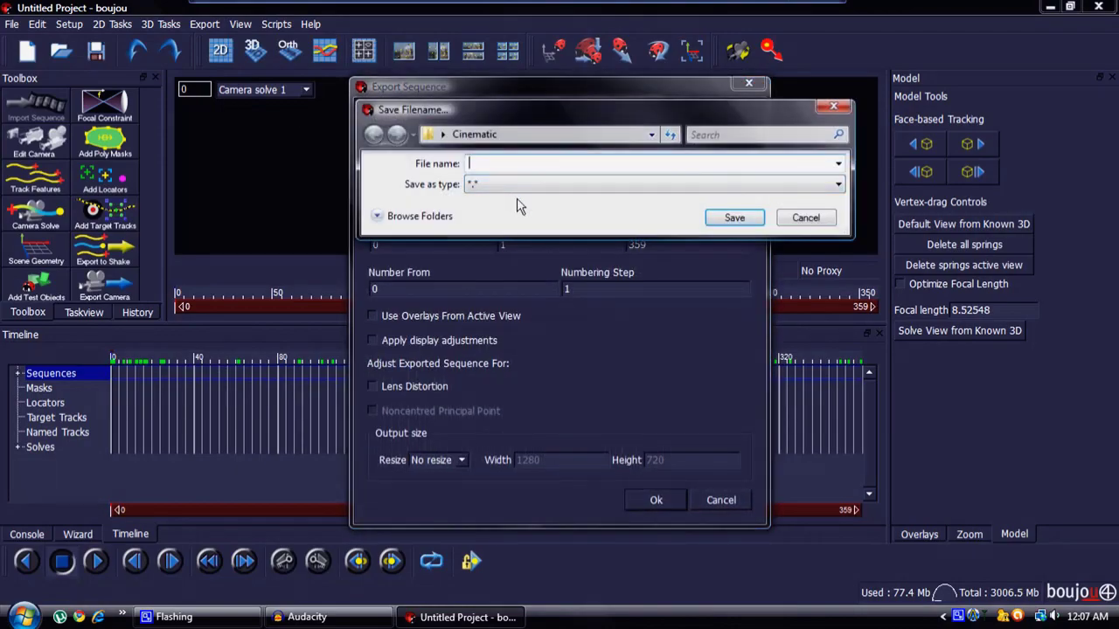
pyautogui.write('tut')
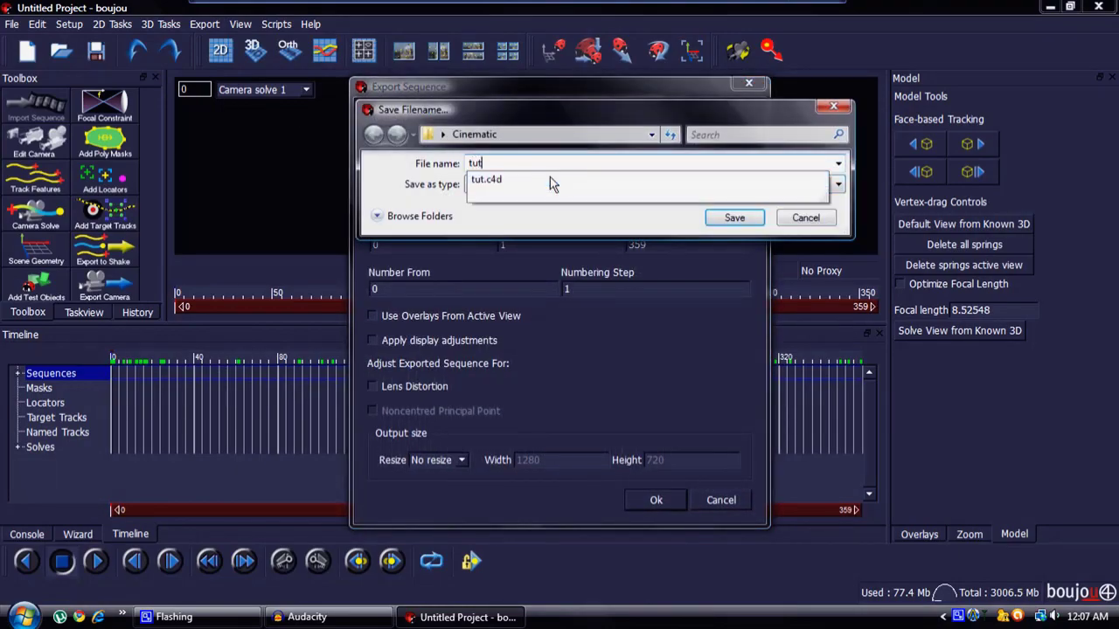
pyautogui.click(733, 218)
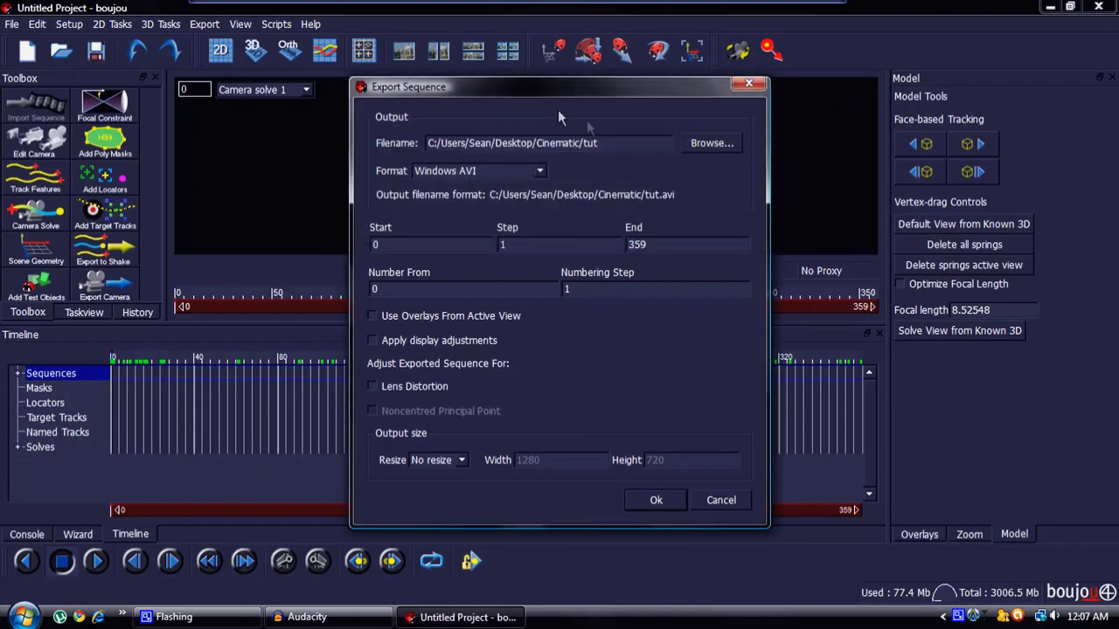
pyautogui.click(649, 500)
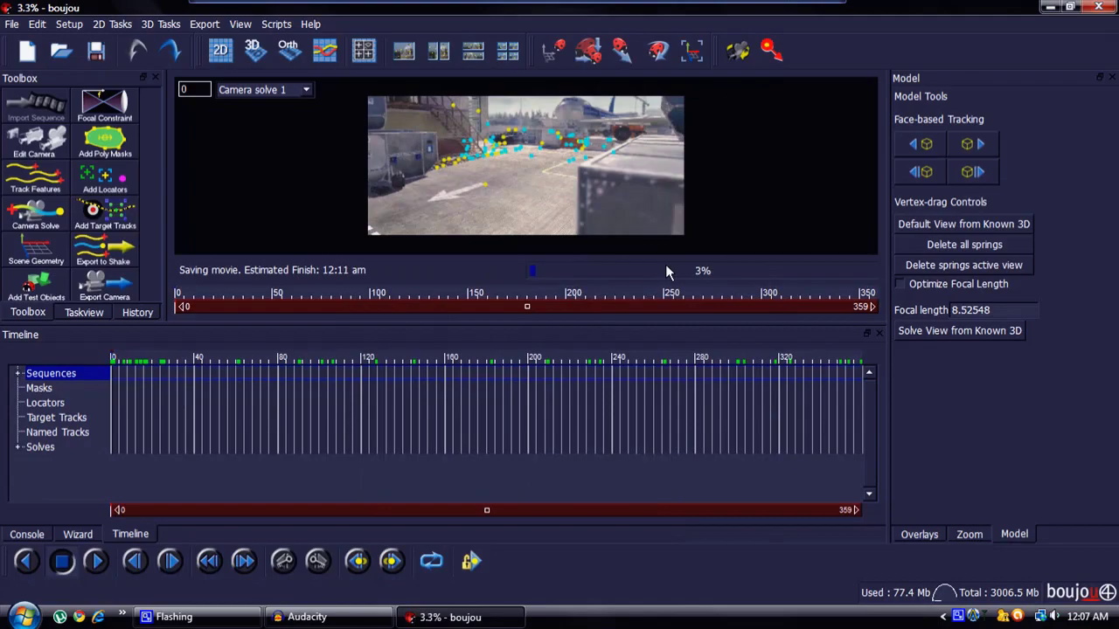